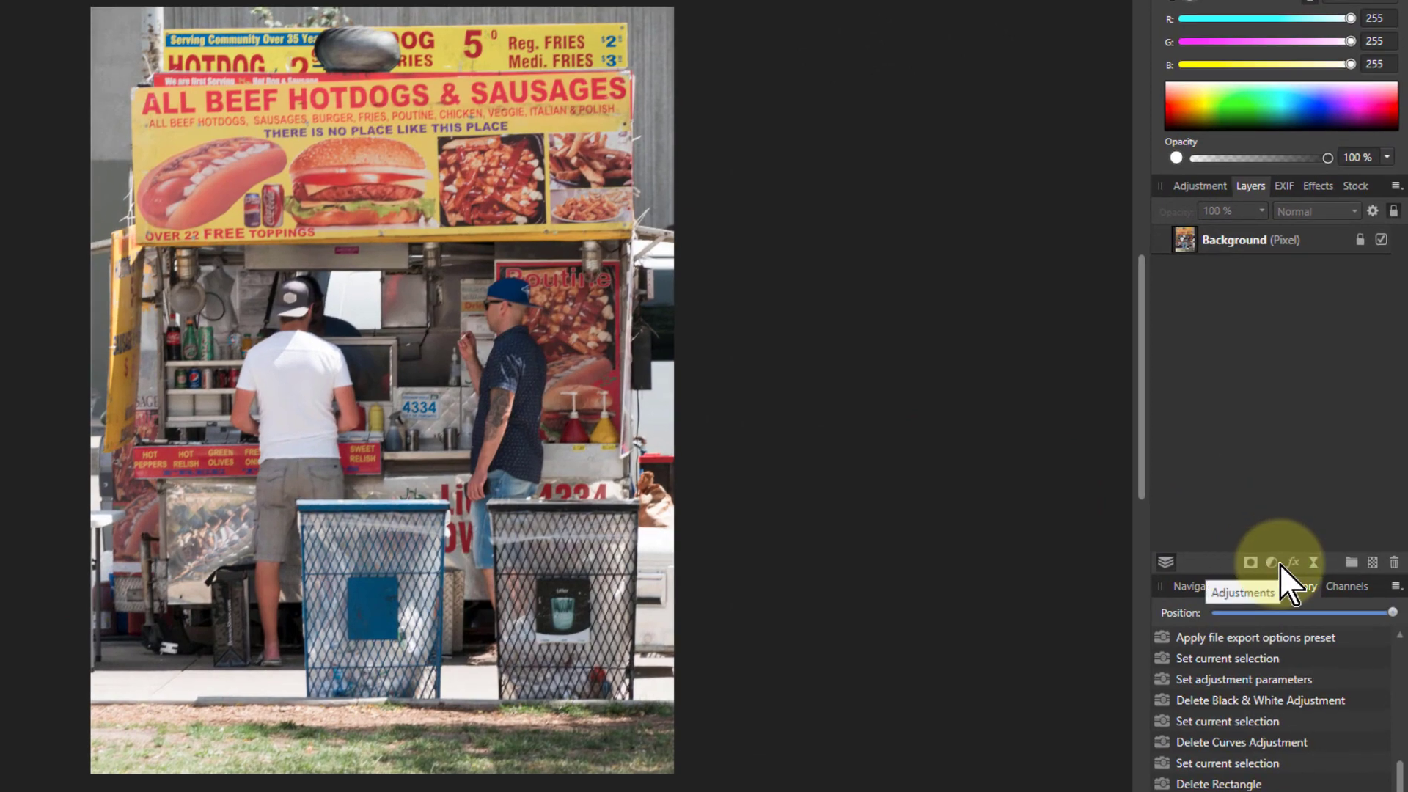
Step: Add a Black & White adjustment layer above Background, blended in Hard Light mode
left_click(1275, 563)
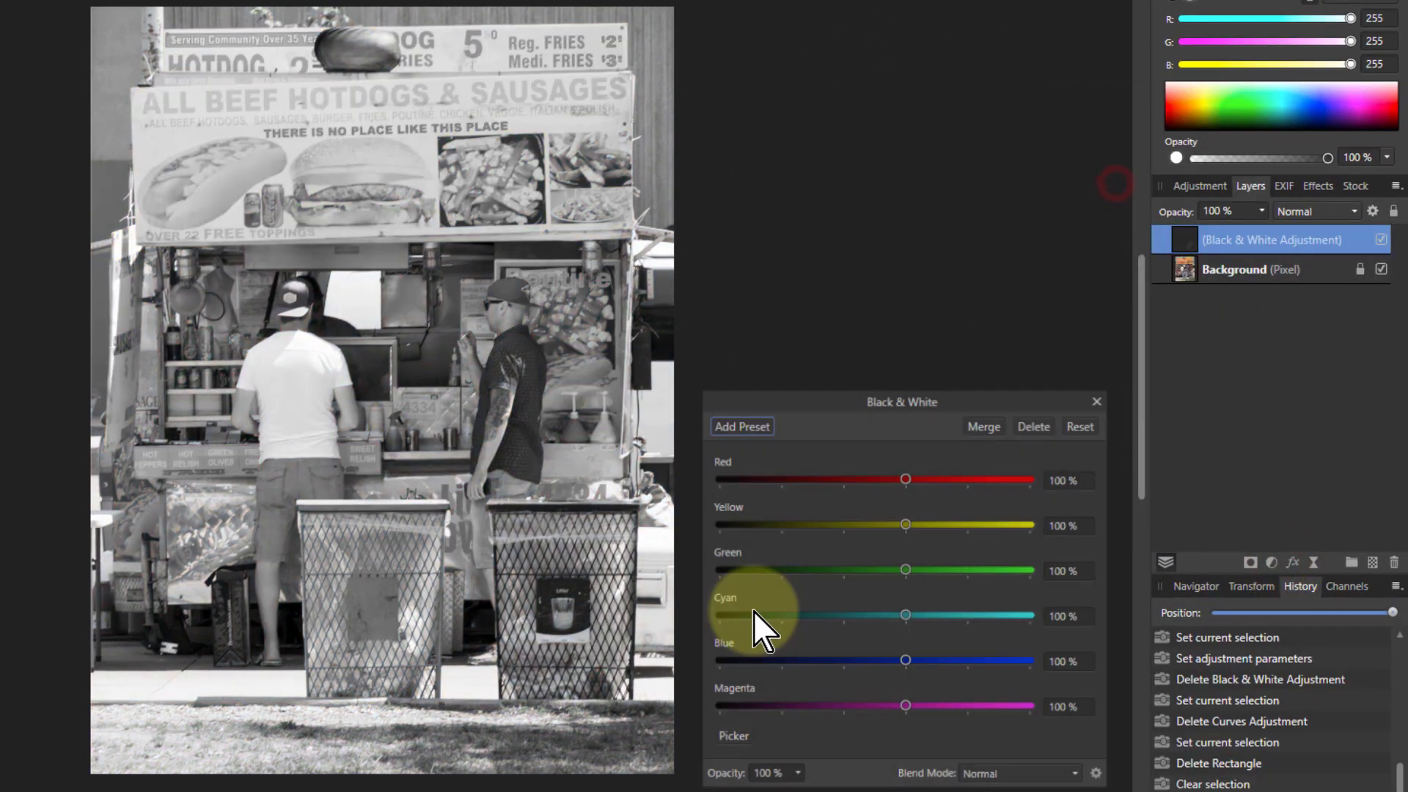
left_click(1118, 182)
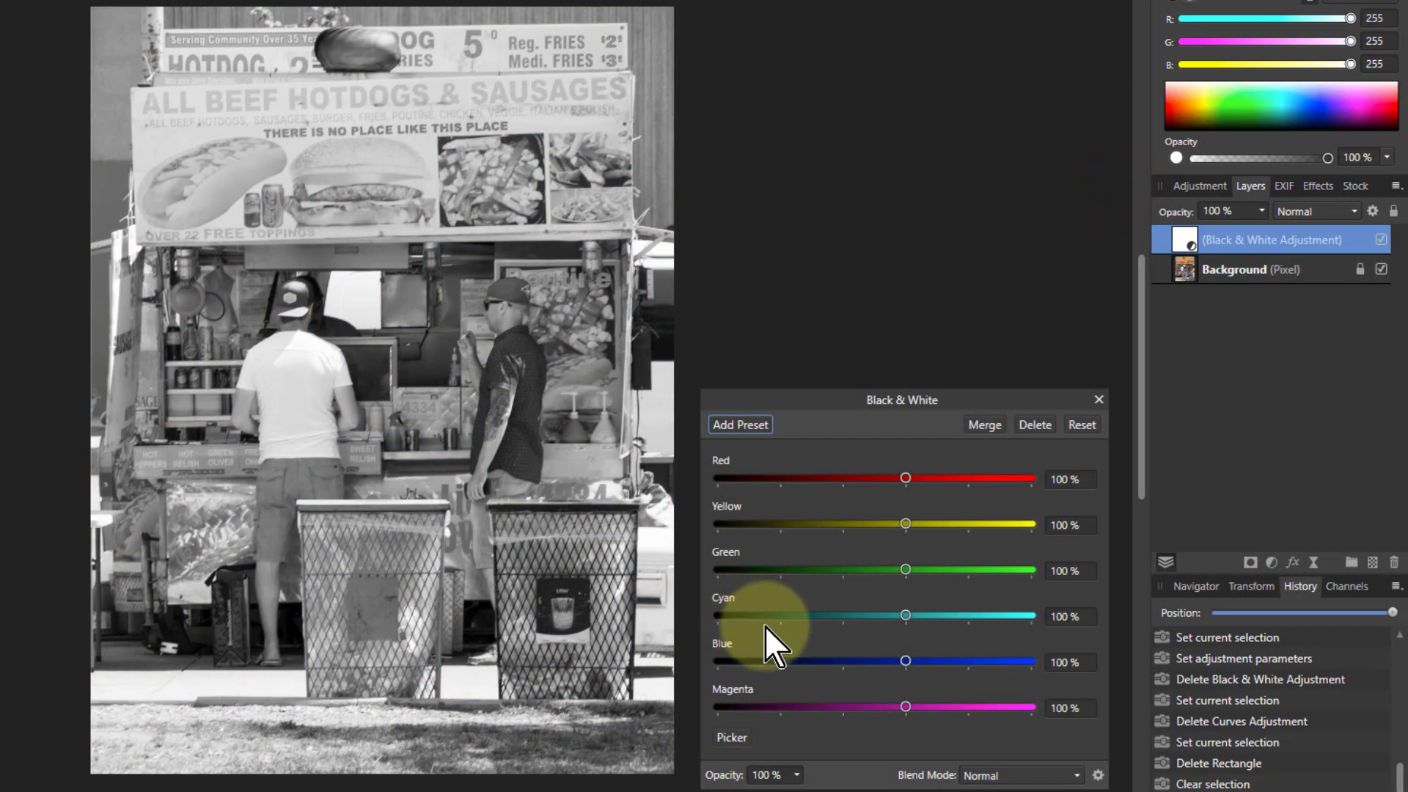
left_click(1040, 775)
scroll(1040, 747, "down", 2)
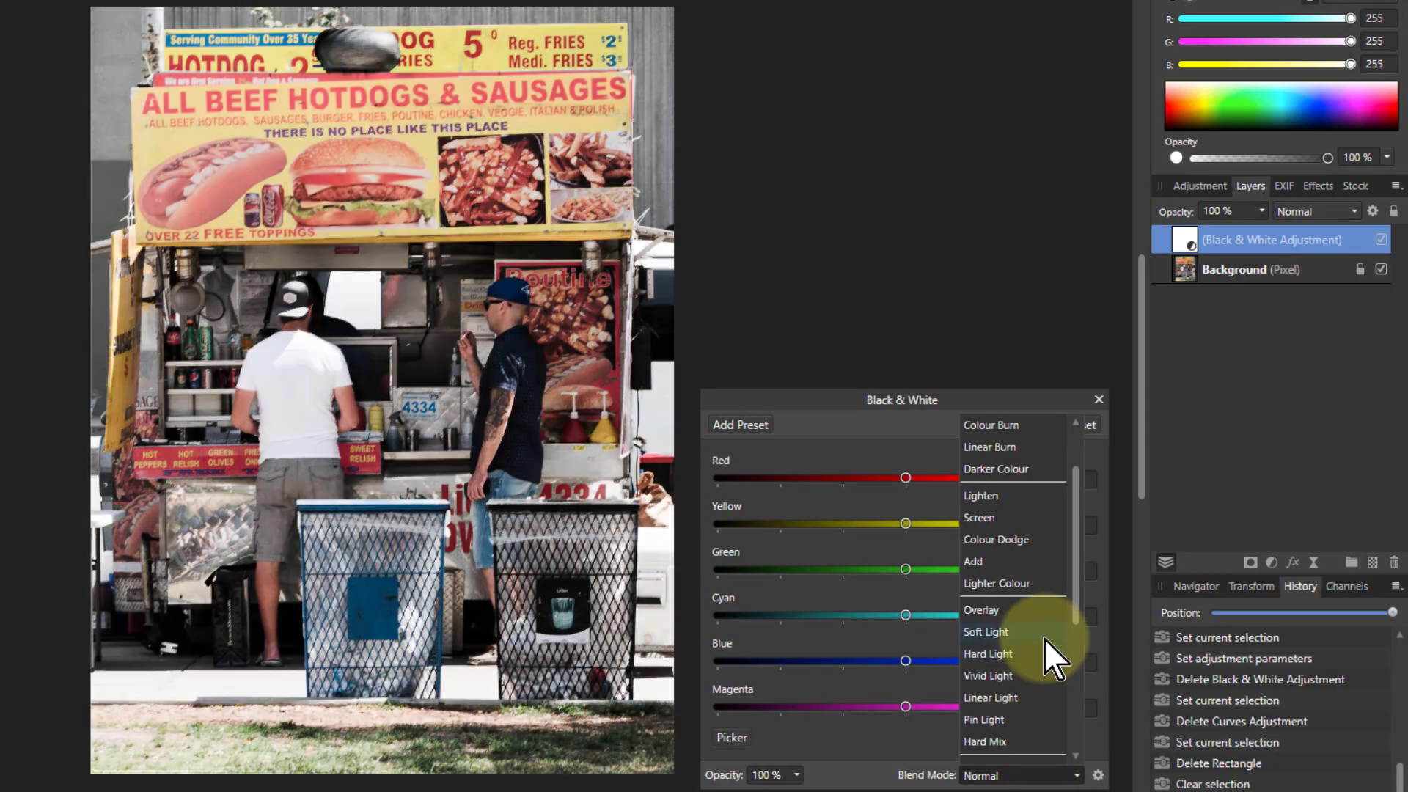
scroll(1030, 624, "down", 2)
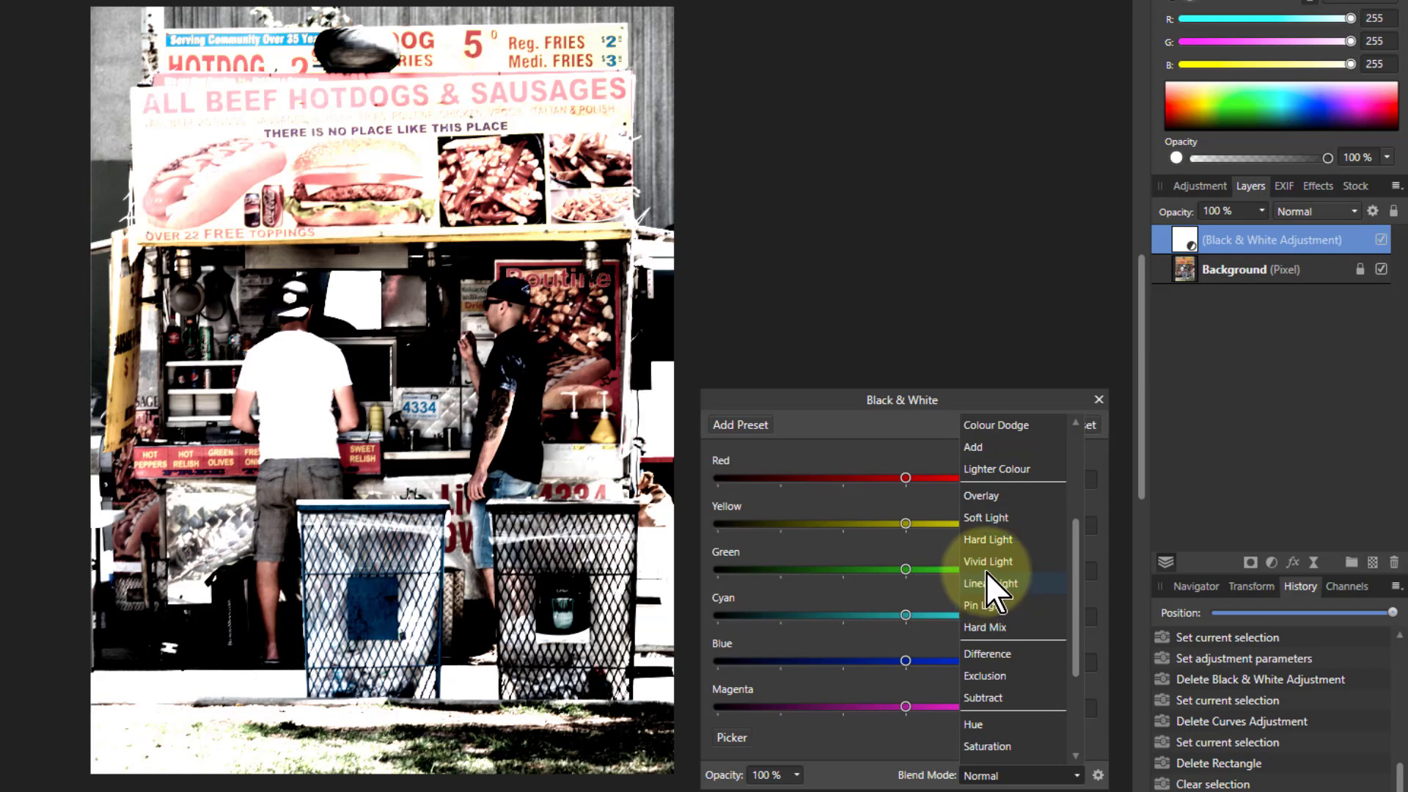
left_click(986, 542)
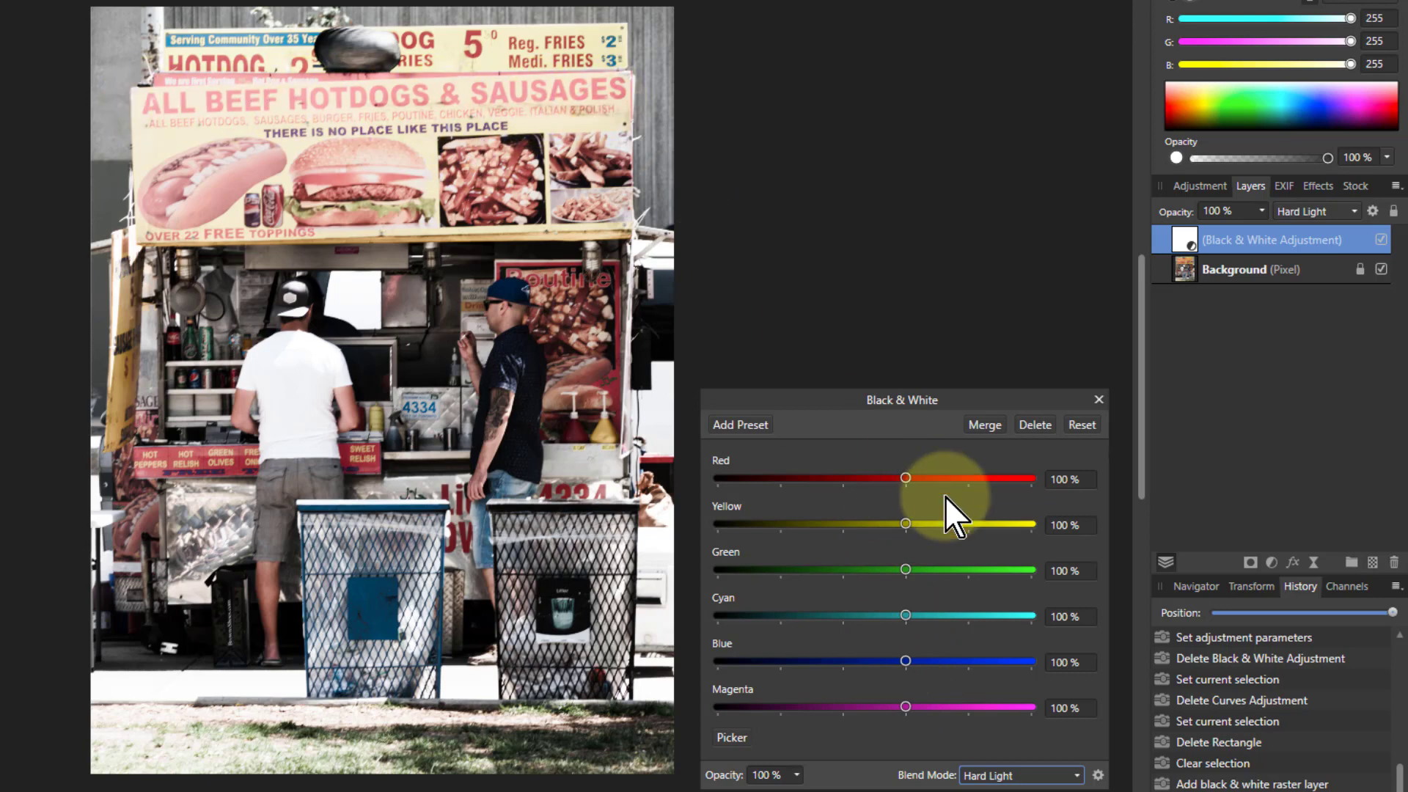
Step: Drag the Black & White sliders to Red 0%, Yellow 140%, Cyan 151%, Blue 0%, Magenta 118%
left_click_drag(906, 478, 842, 481)
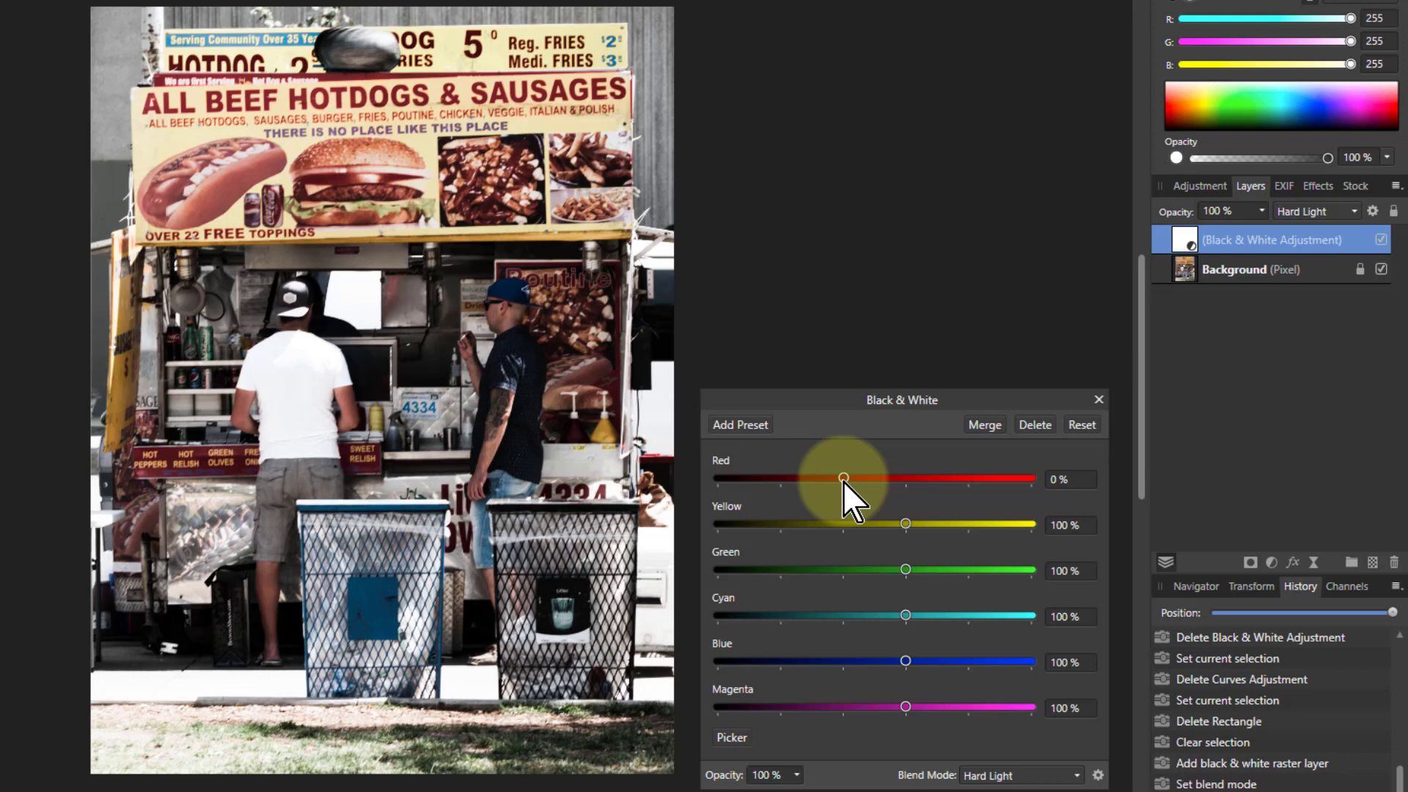
left_click_drag(843, 481, 843, 481)
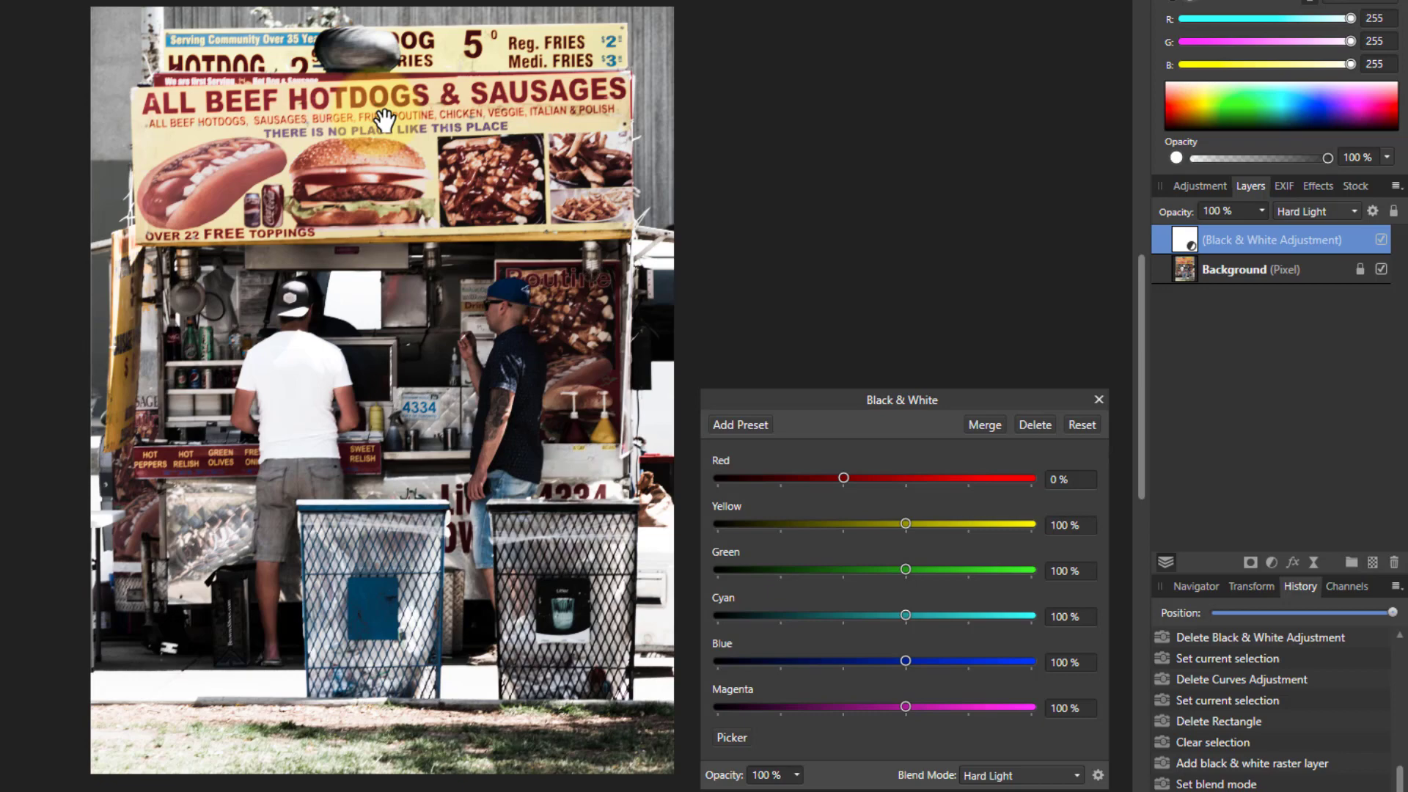
left_click_drag(906, 524, 935, 539)
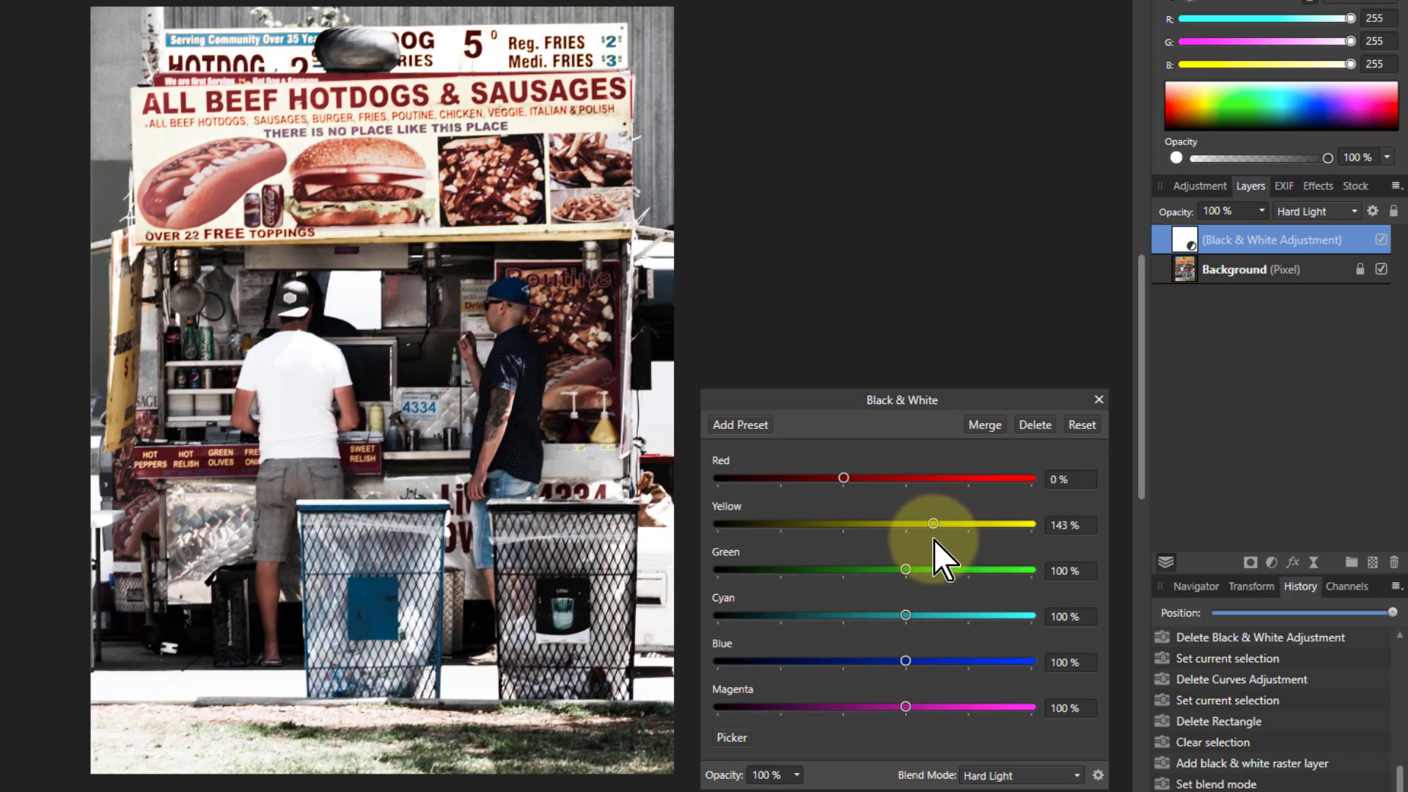
left_click_drag(902, 569, 935, 622)
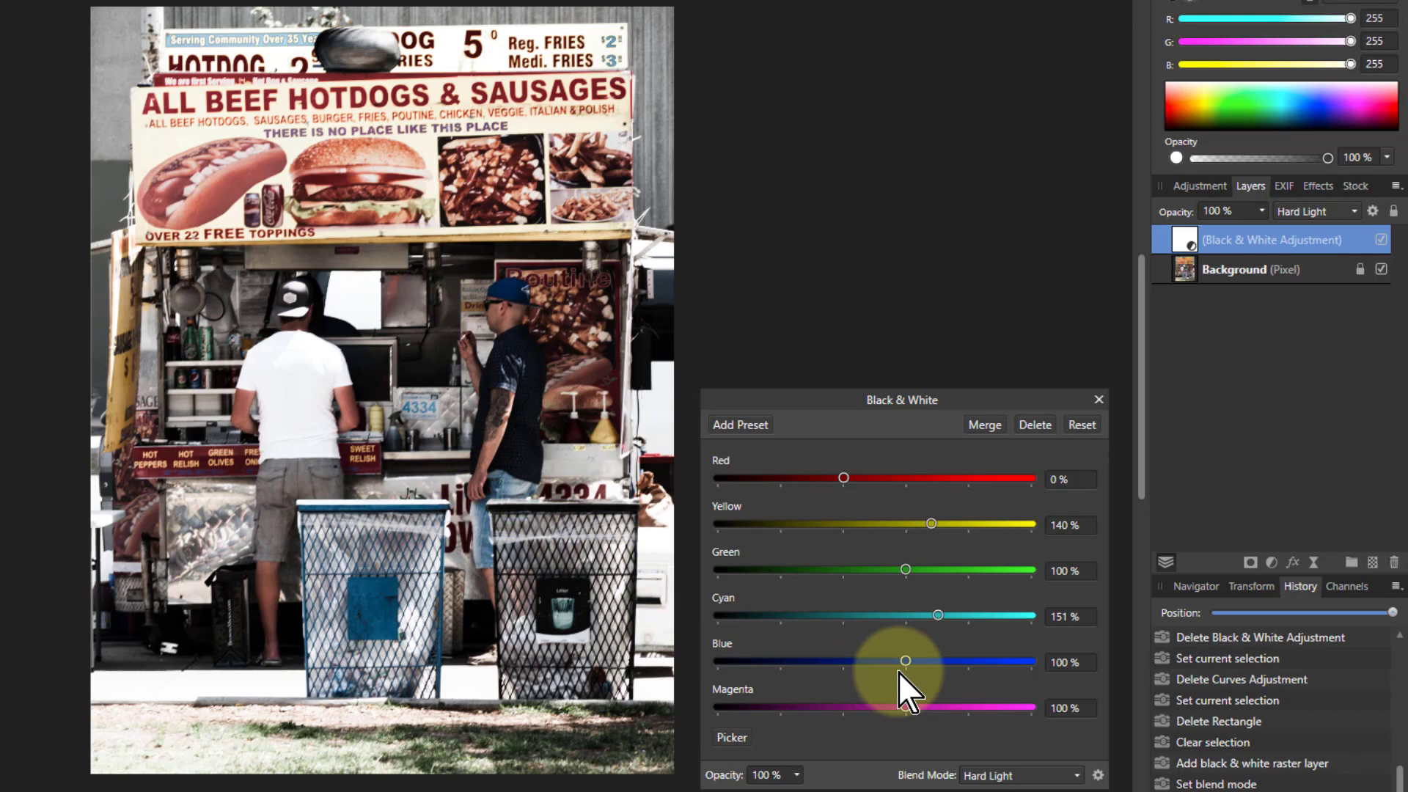
left_click_drag(905, 662, 845, 668)
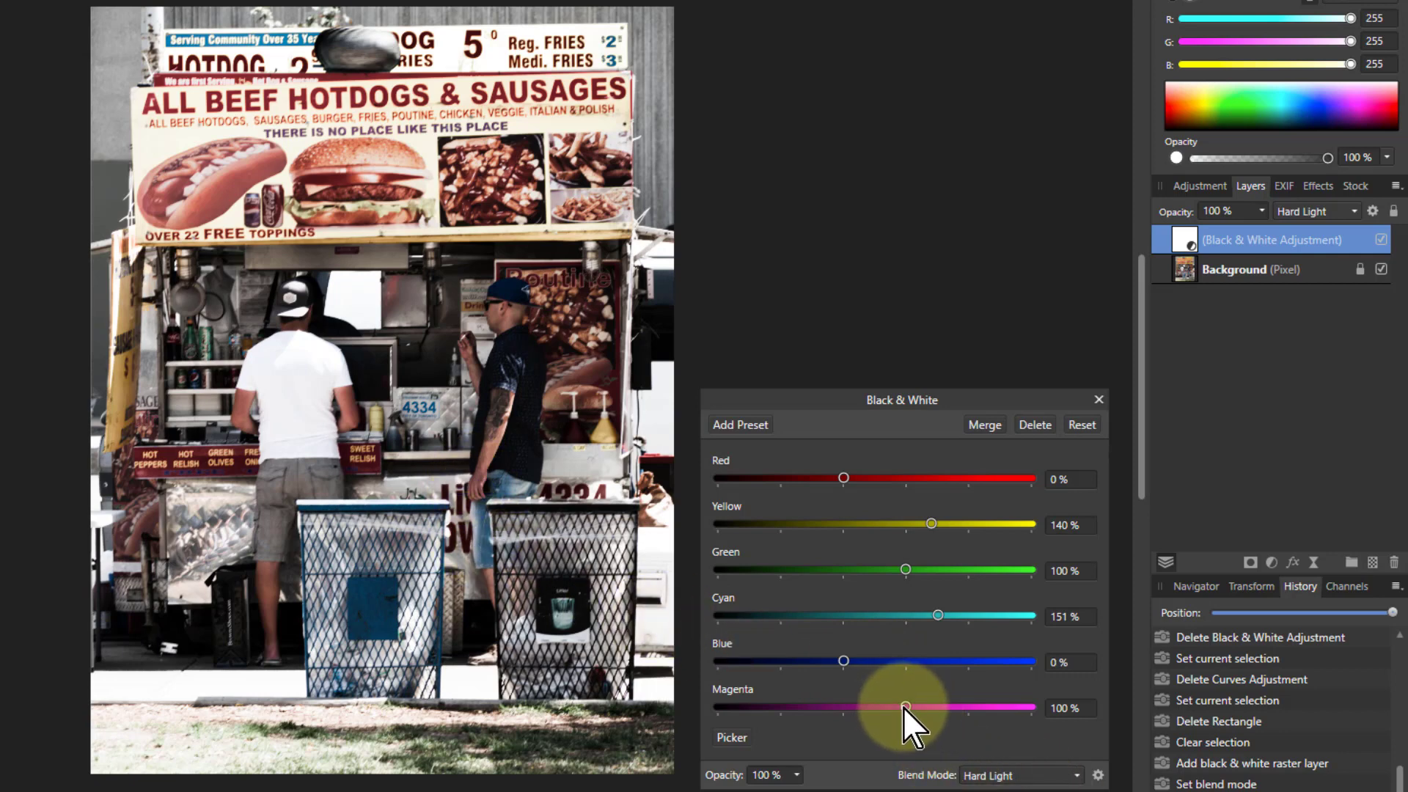
mouse_move(904, 707)
left_mouse_down()
mouse_move(945, 707)
mouse_move(900, 720)
mouse_move(908, 734)
left_mouse_up()
Step: Close the Black & White dialog and nest the adjustment as a child of the Background layer
left_click(1098, 400)
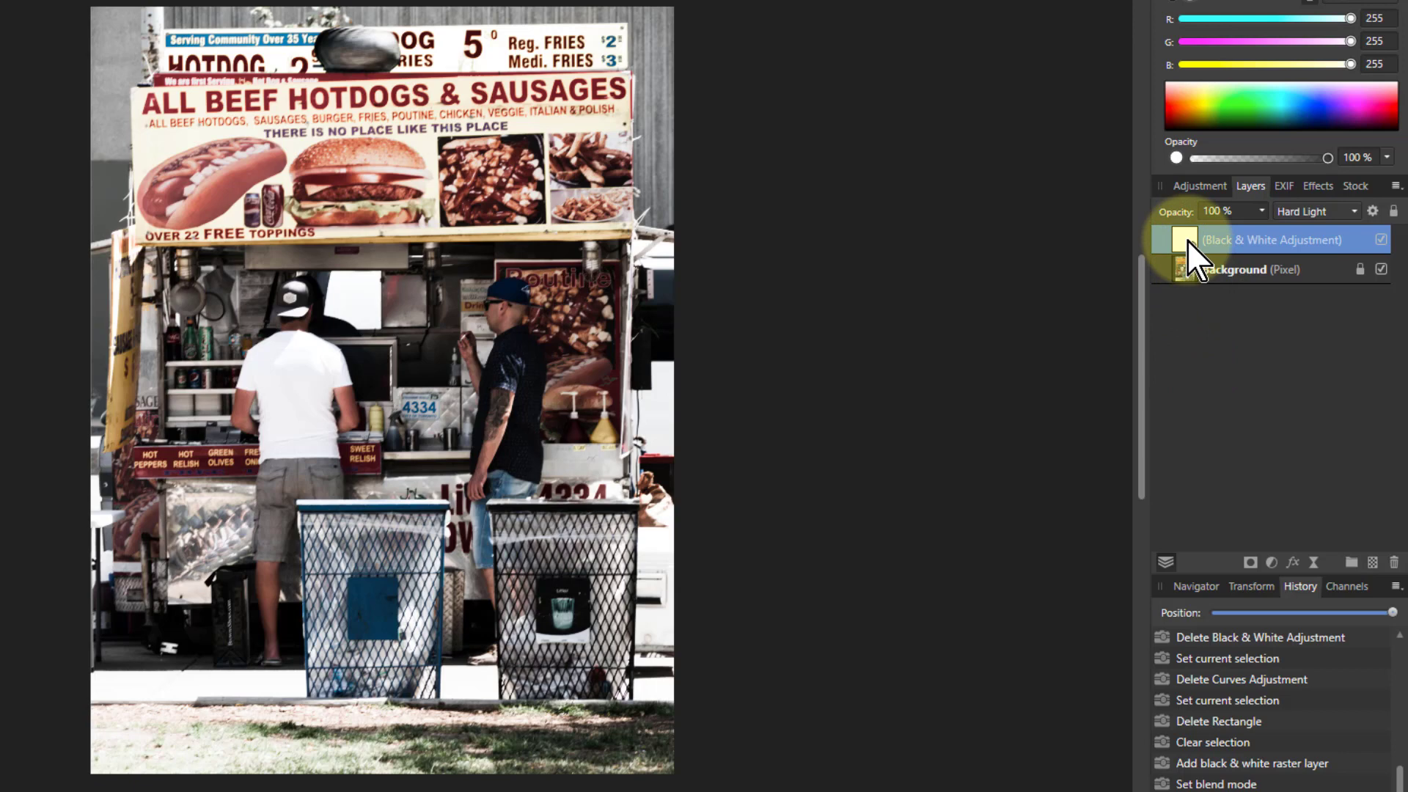
left_click_drag(1188, 233, 1191, 265)
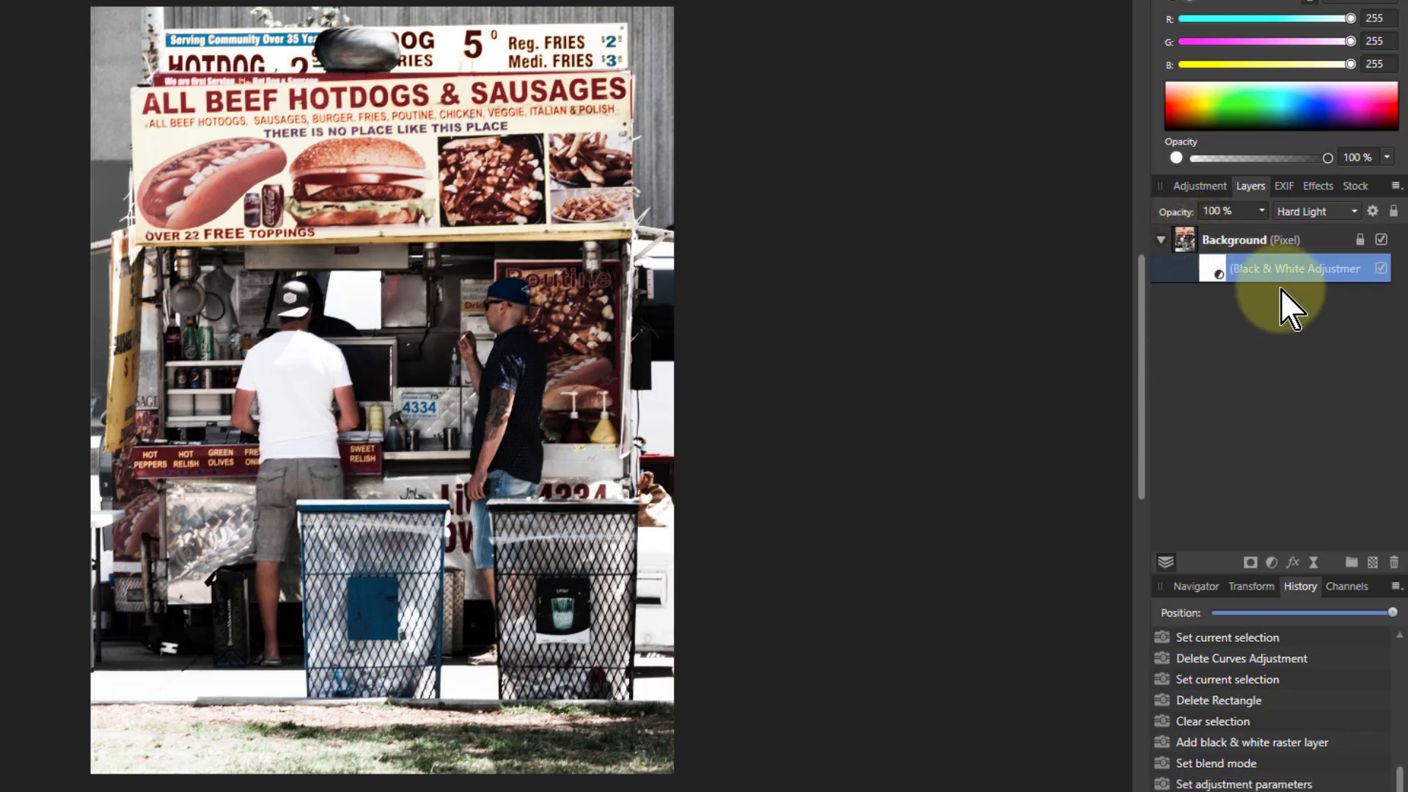
left_click(1187, 242)
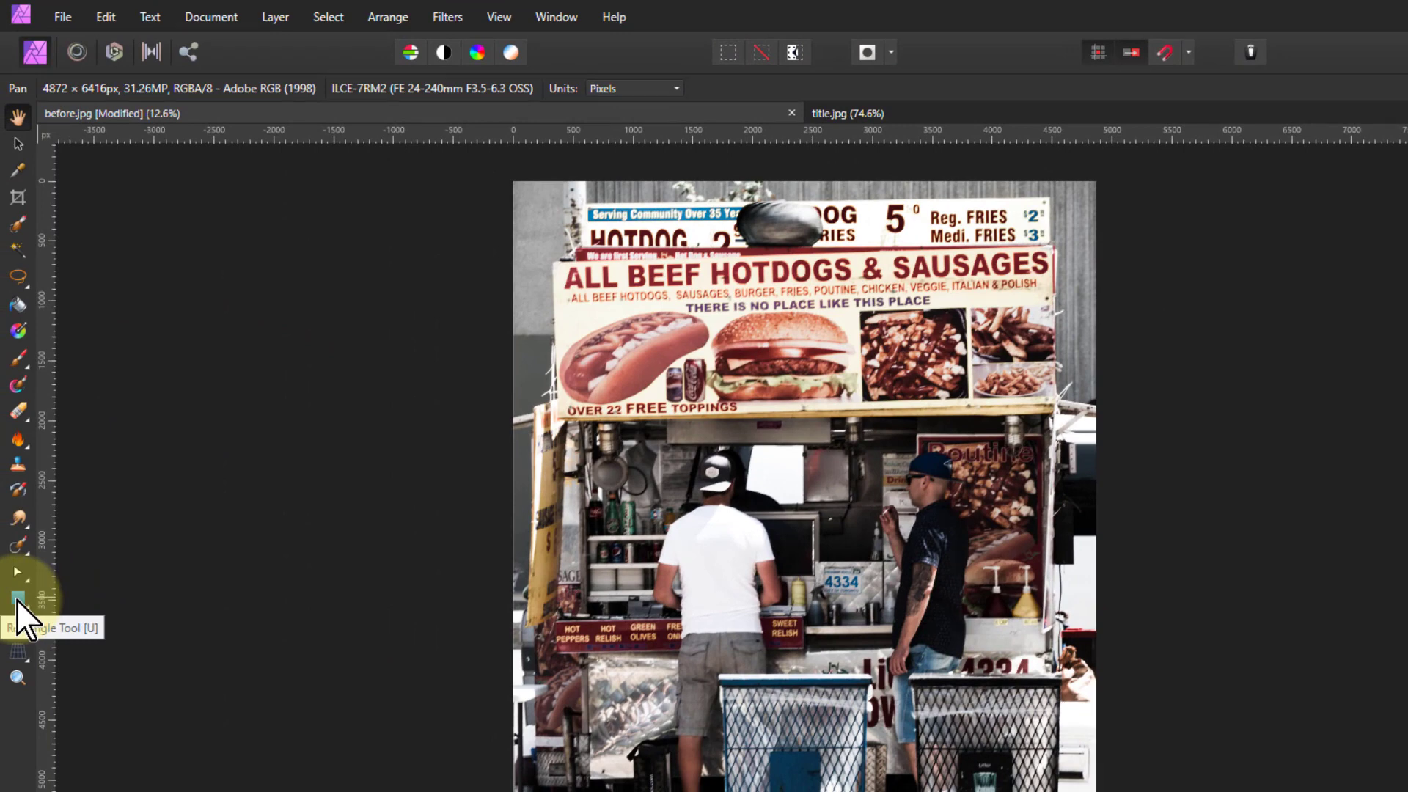
Step: Draw a white rectangle over the stand and bins below the sign, blended in Soft Light
left_click(16, 597)
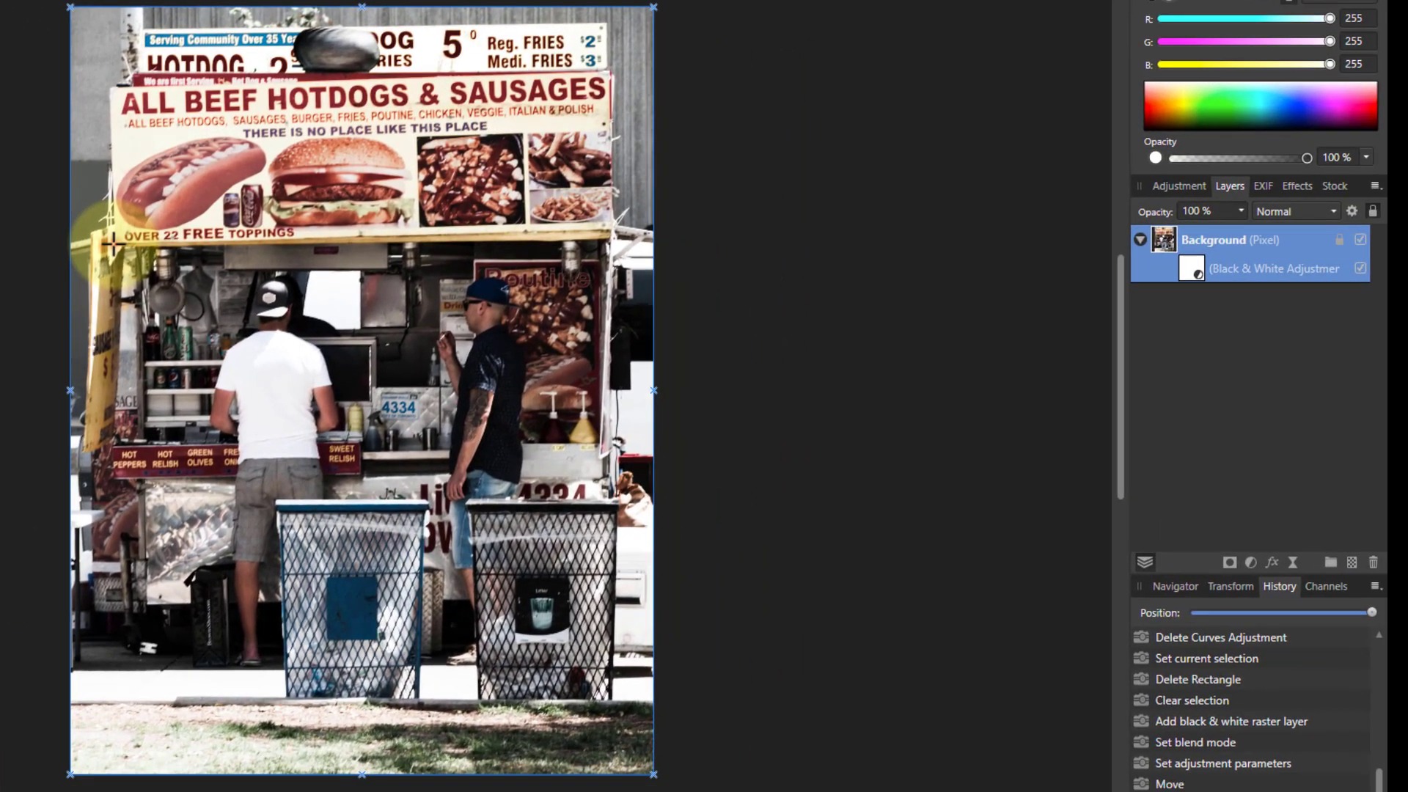
left_click_drag(554, 418, 862, 515)
left_click_drag(422, 342, 610, 702)
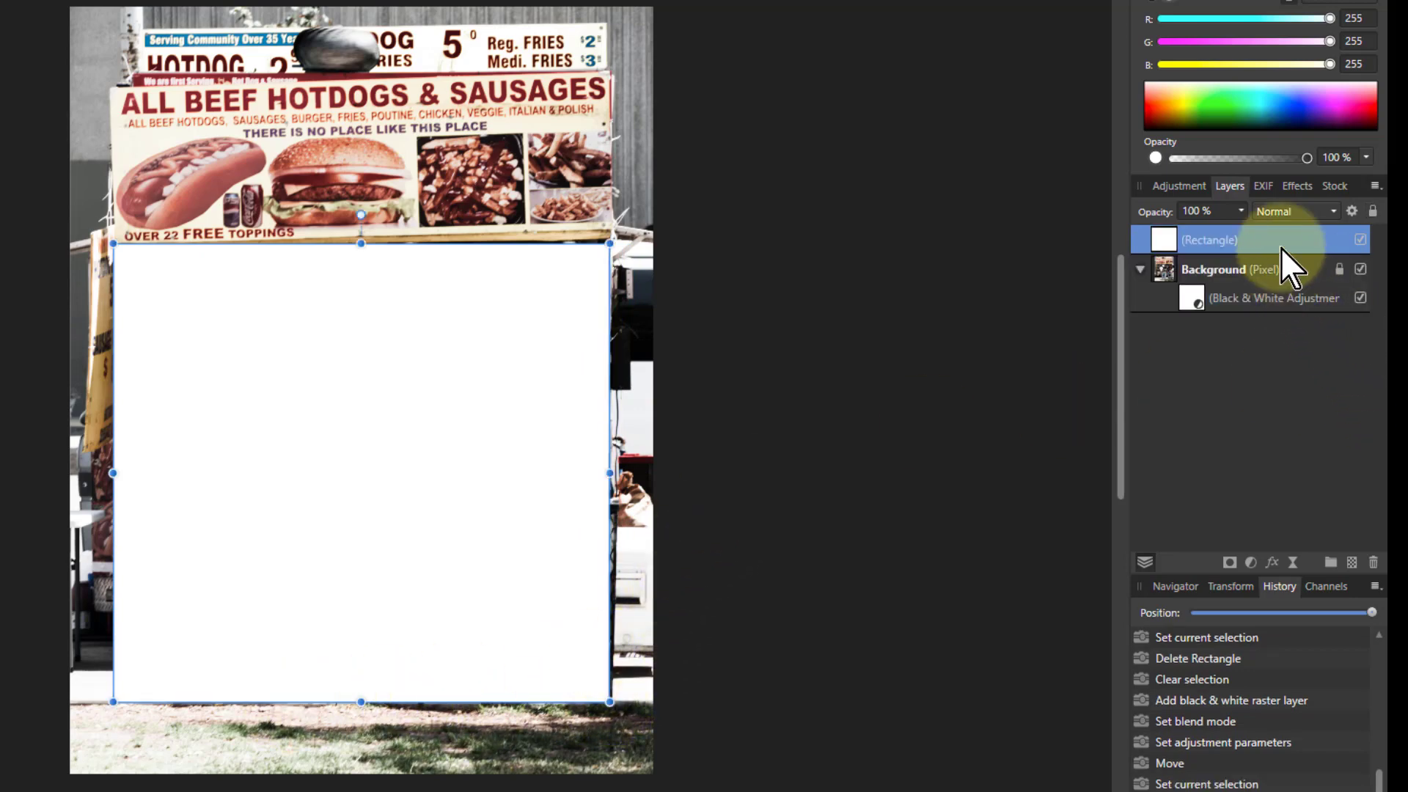
left_click(1282, 211)
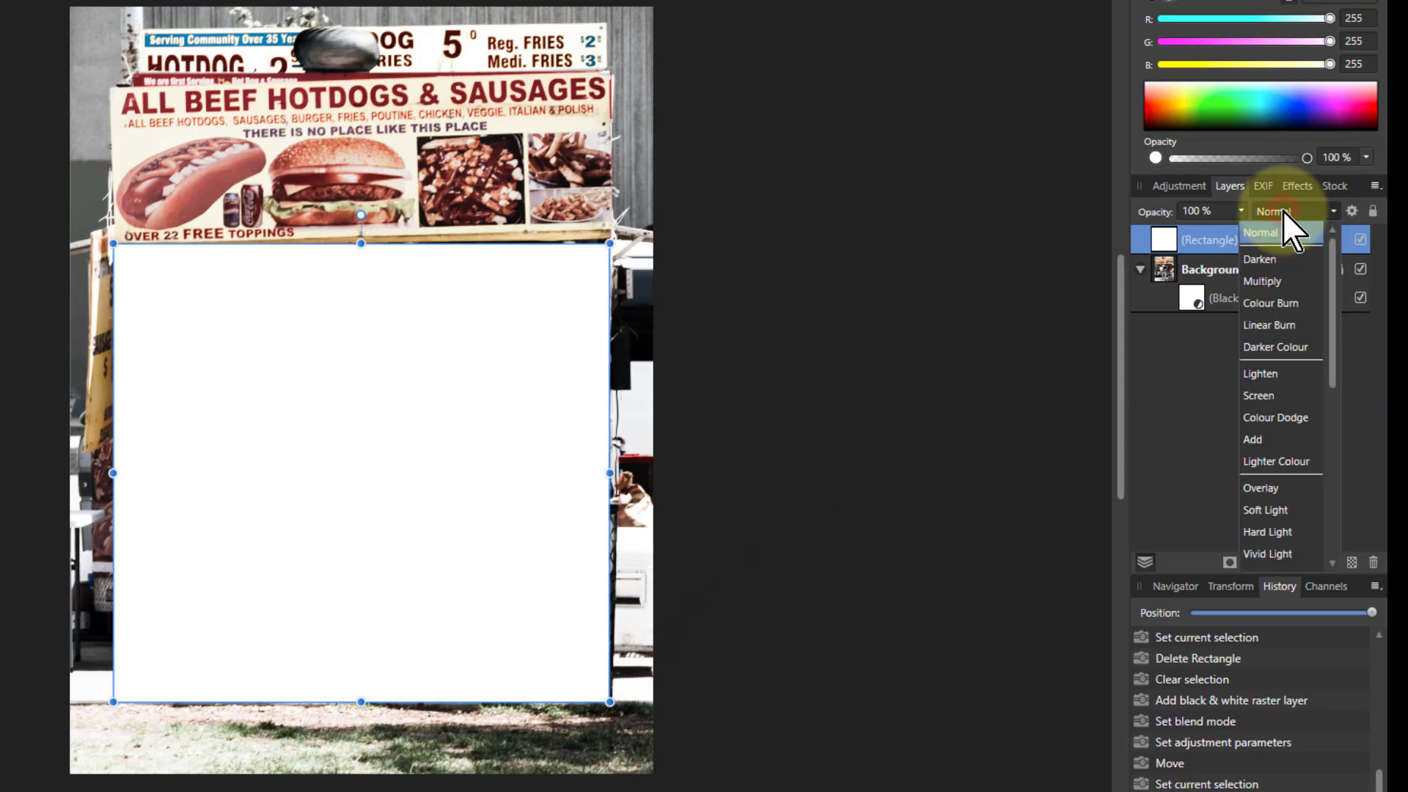
left_click(1268, 509)
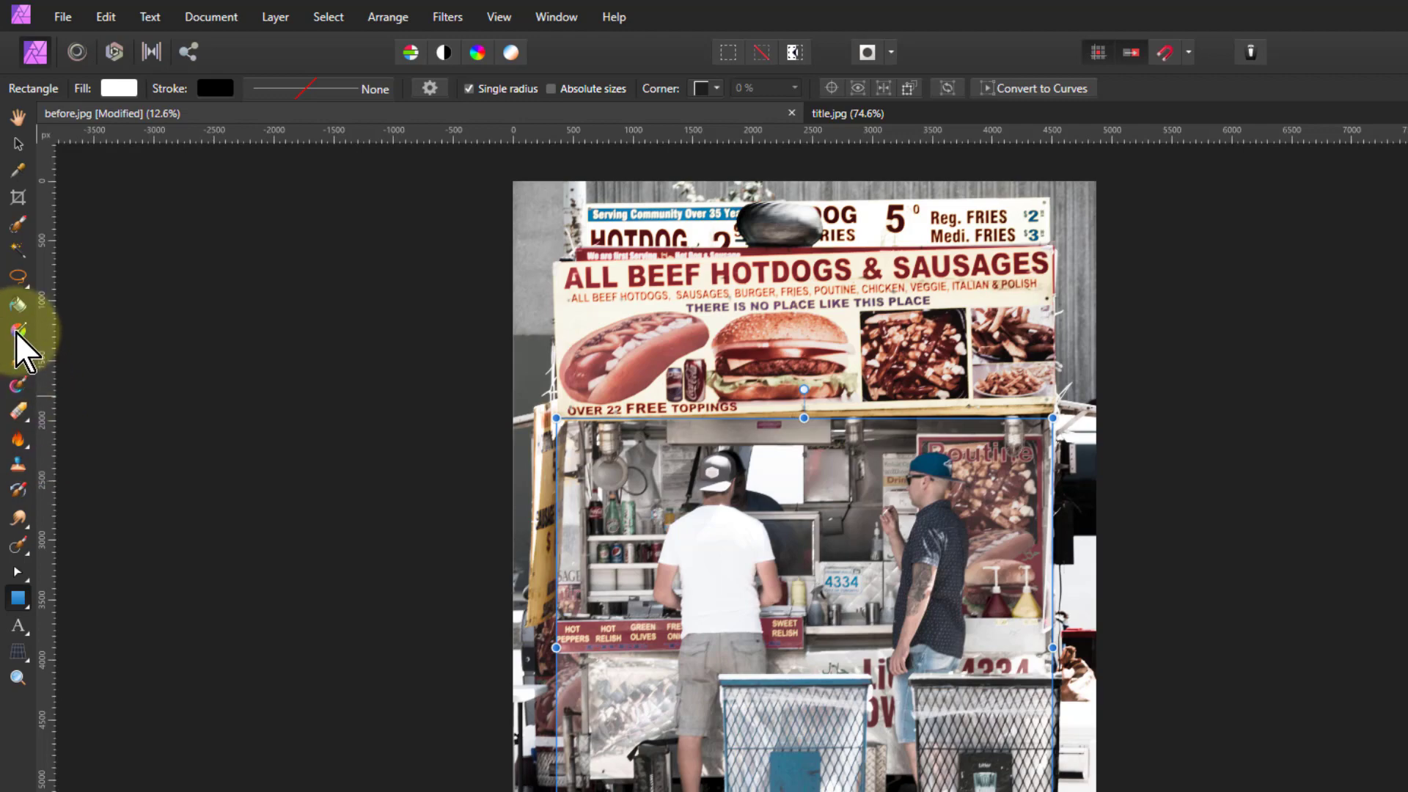
Step: Fill the rectangle with a vertical linear gradient running from the awning down to the bins
left_click(17, 334)
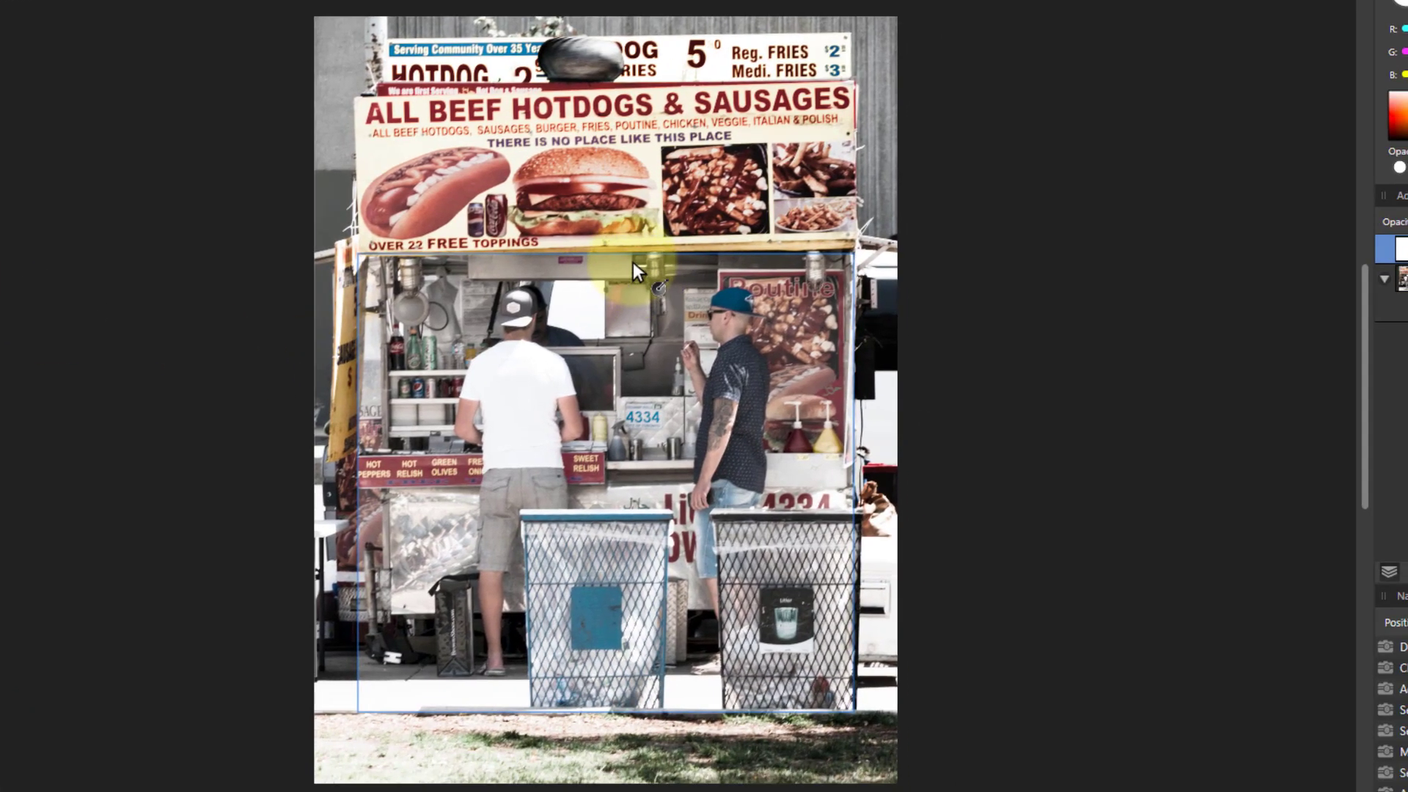
left_click_drag(619, 254, 622, 704)
left_click(612, 425)
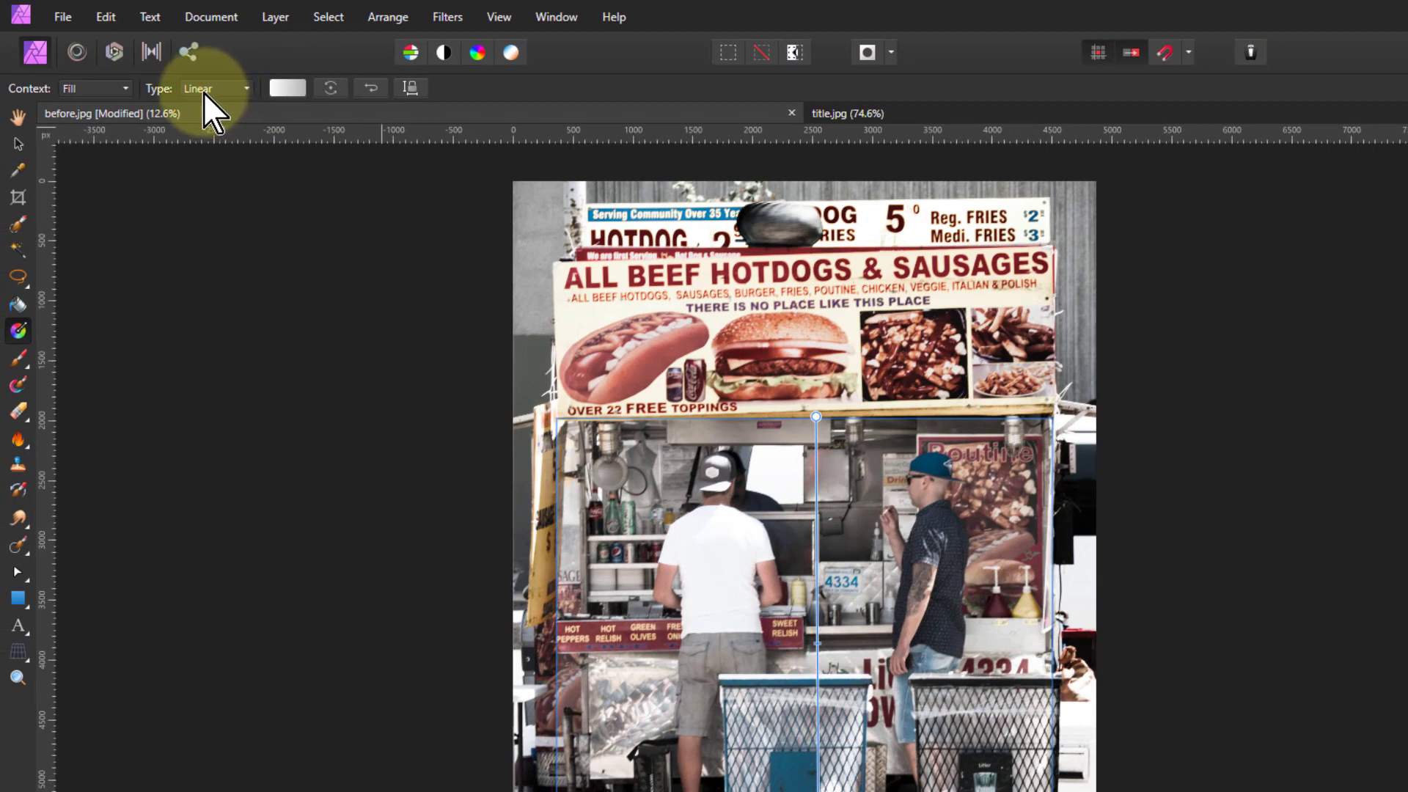
Step: Set the gradient's start colour to a warm brown of R 104, G 57, B 0
left_click(286, 88)
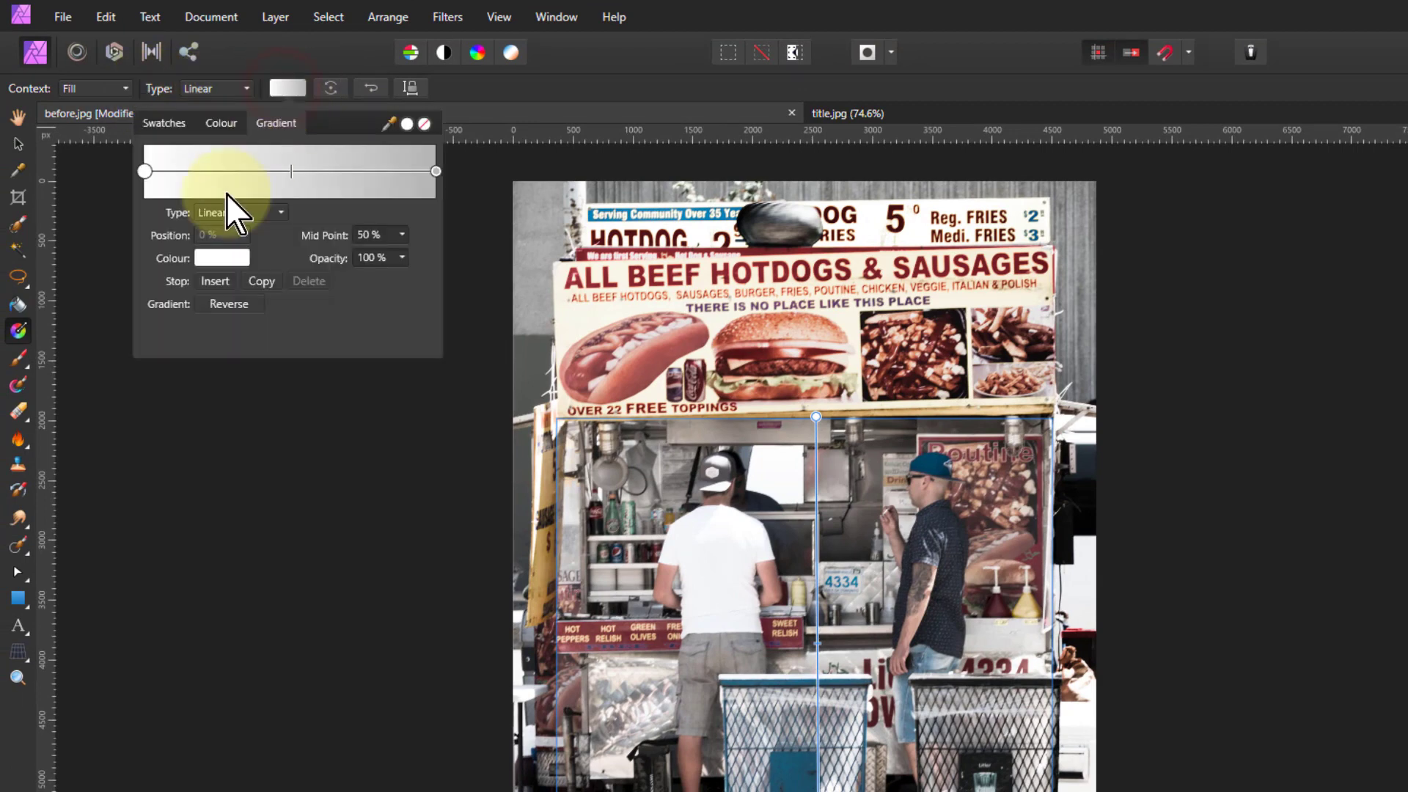
left_click(226, 257)
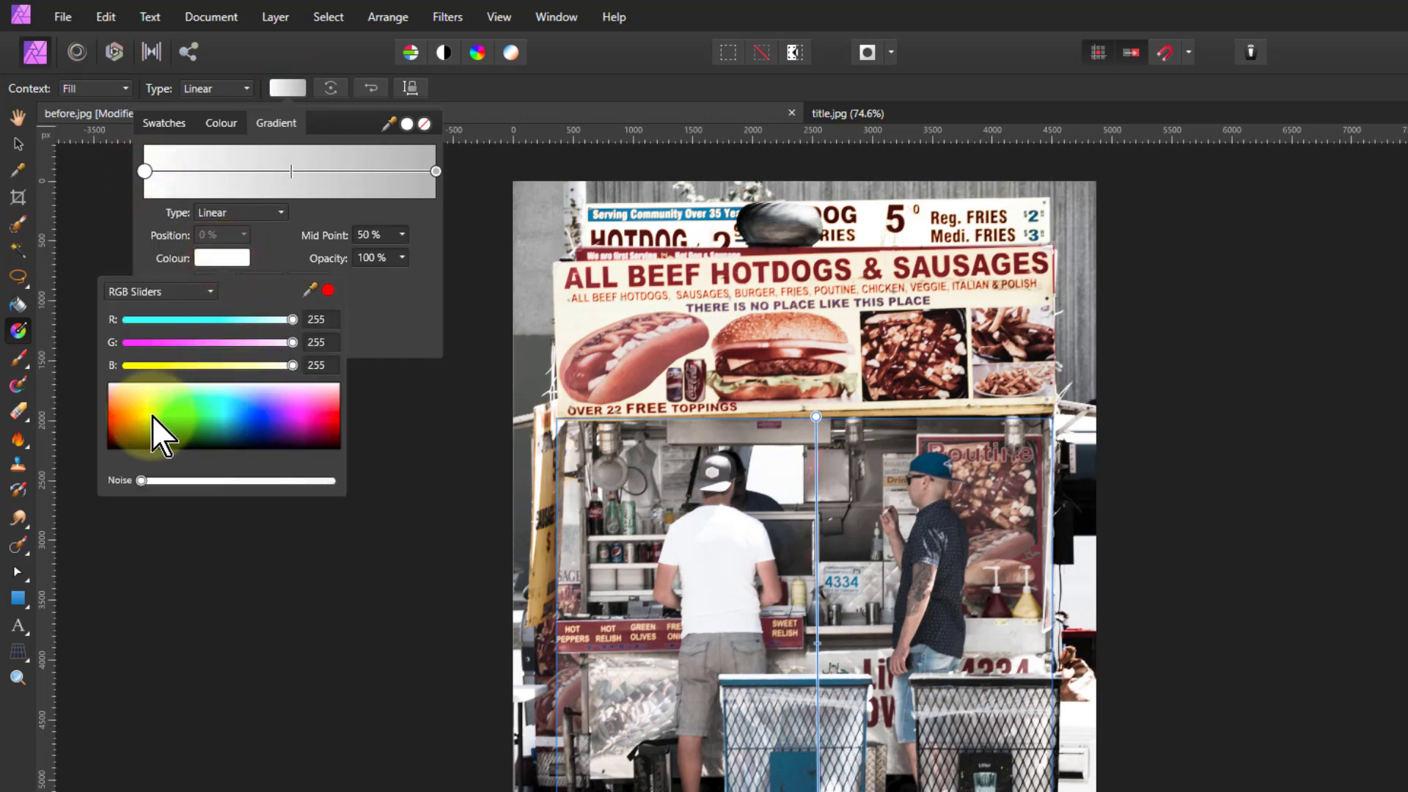
left_click_drag(133, 415, 135, 437)
mouse_move(171, 342)
left_mouse_down()
mouse_move(157, 345)
mouse_move(178, 320)
mouse_move(154, 344)
left_mouse_up()
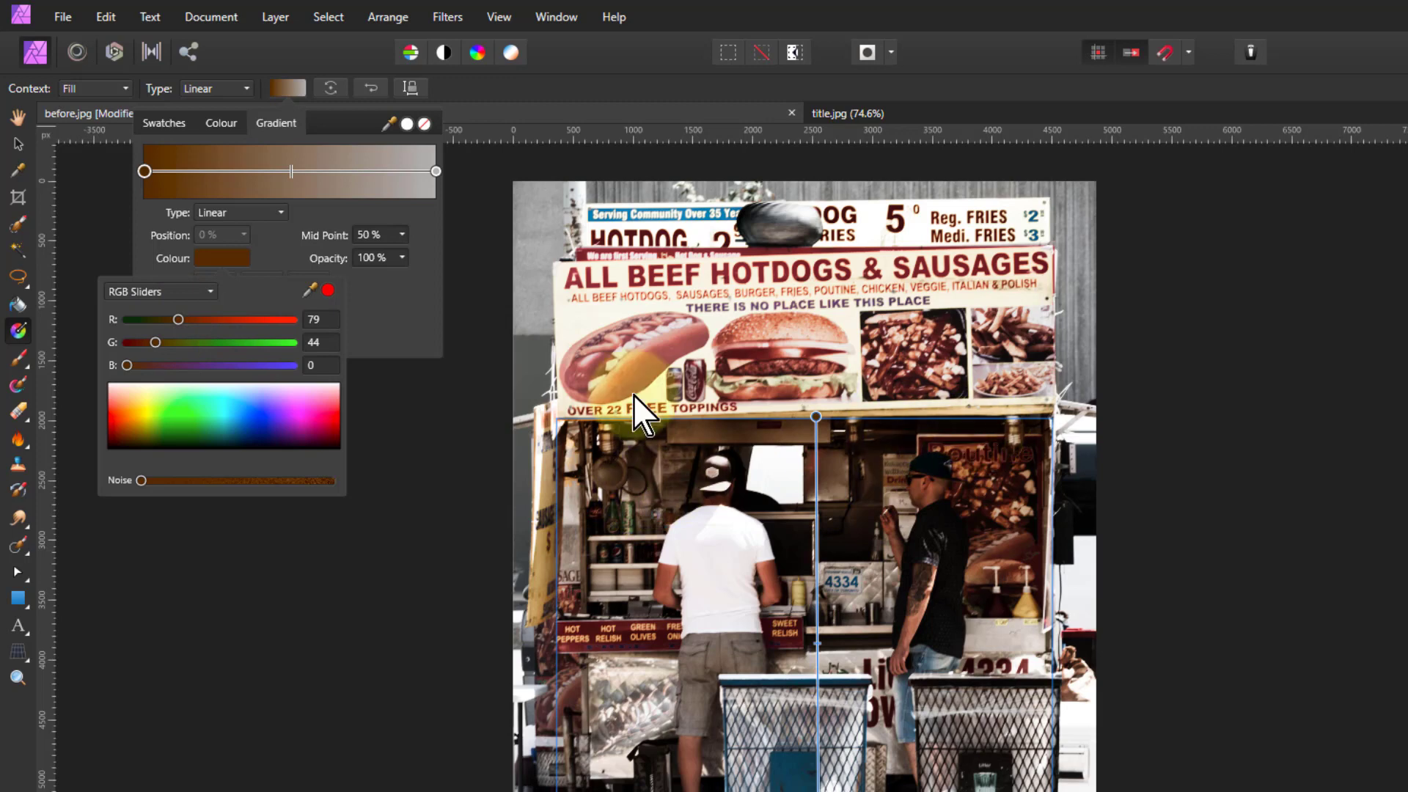
left_click_drag(178, 319, 187, 320)
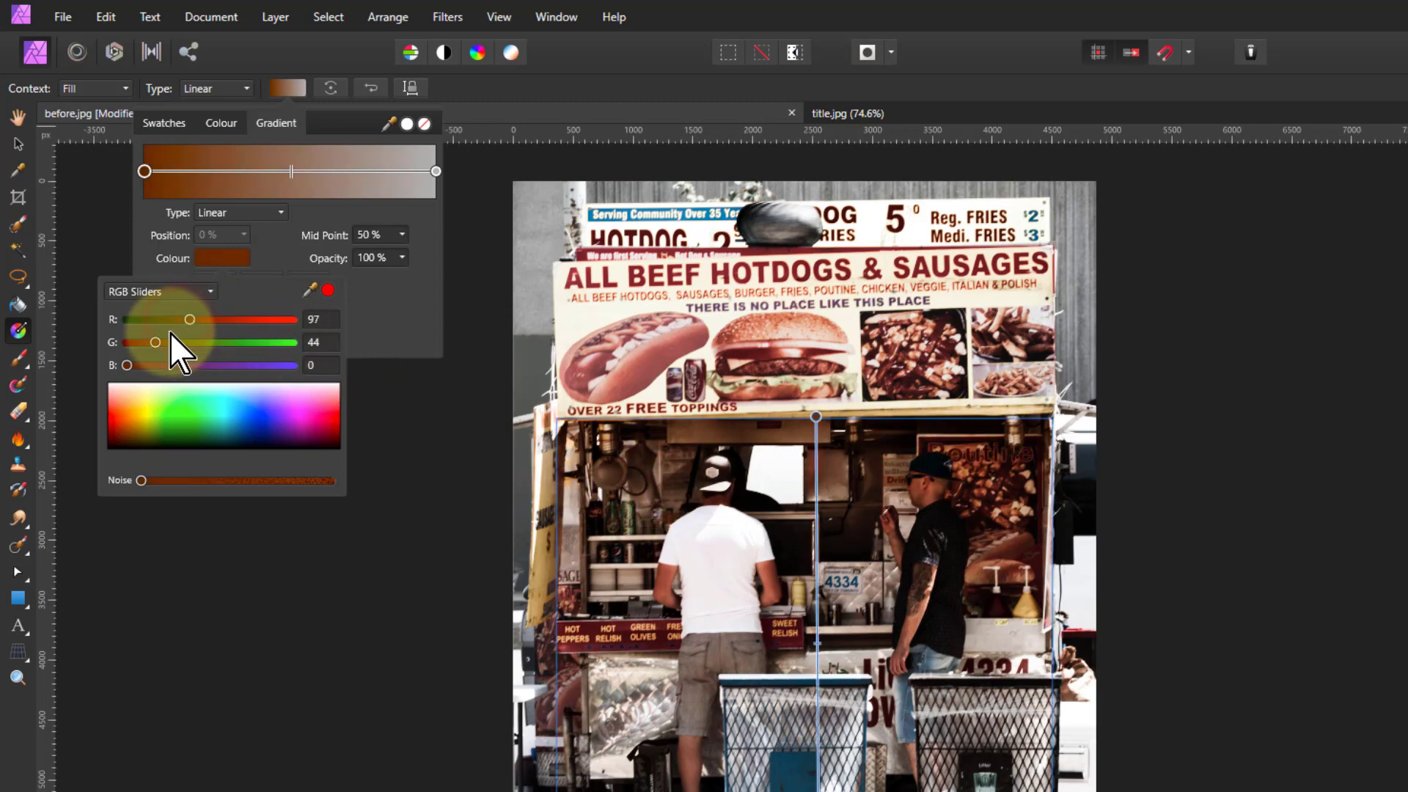
left_click_drag(157, 340, 195, 323)
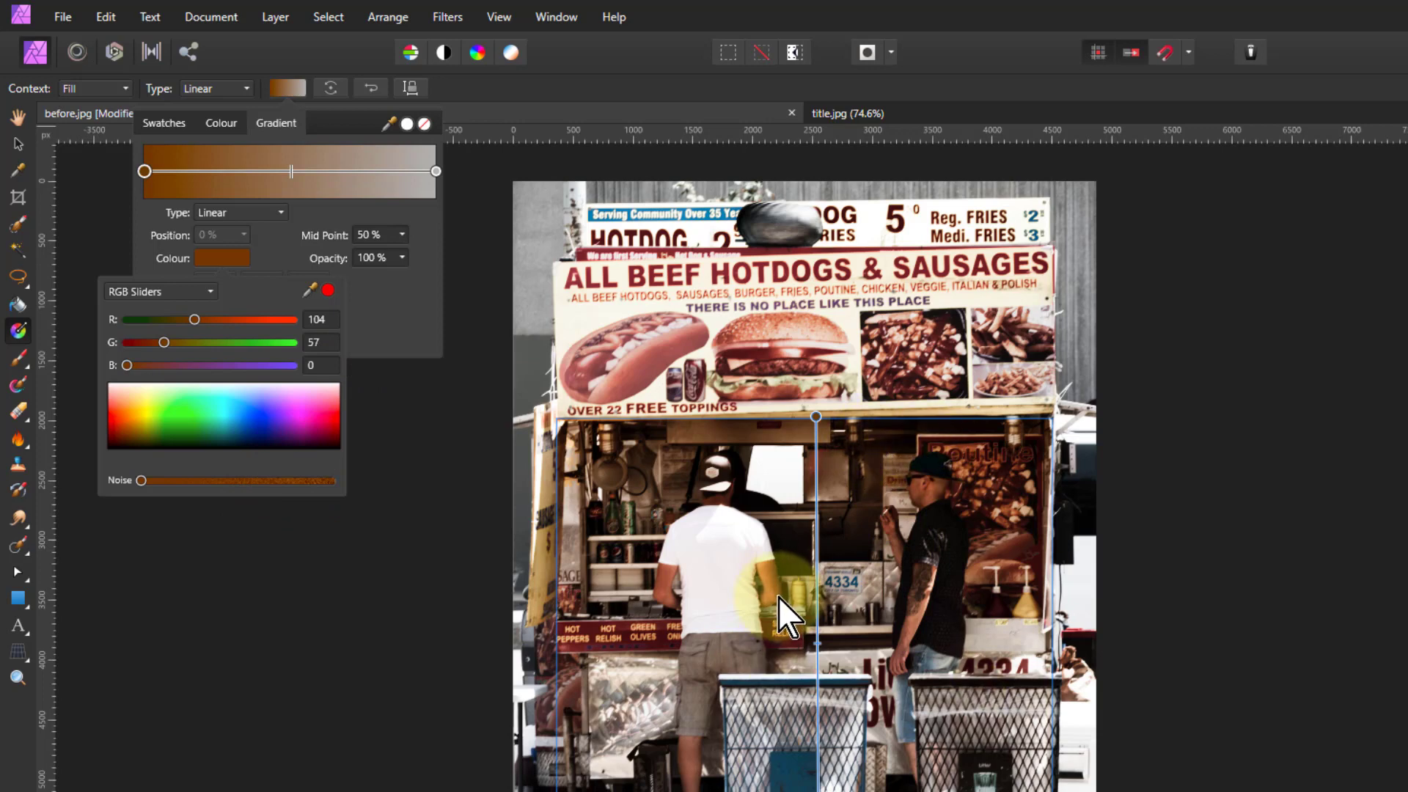
Step: Insert a brown stop at about 29% on the gradient bar and close the gradient settings
left_click(435, 171)
left_click(435, 172)
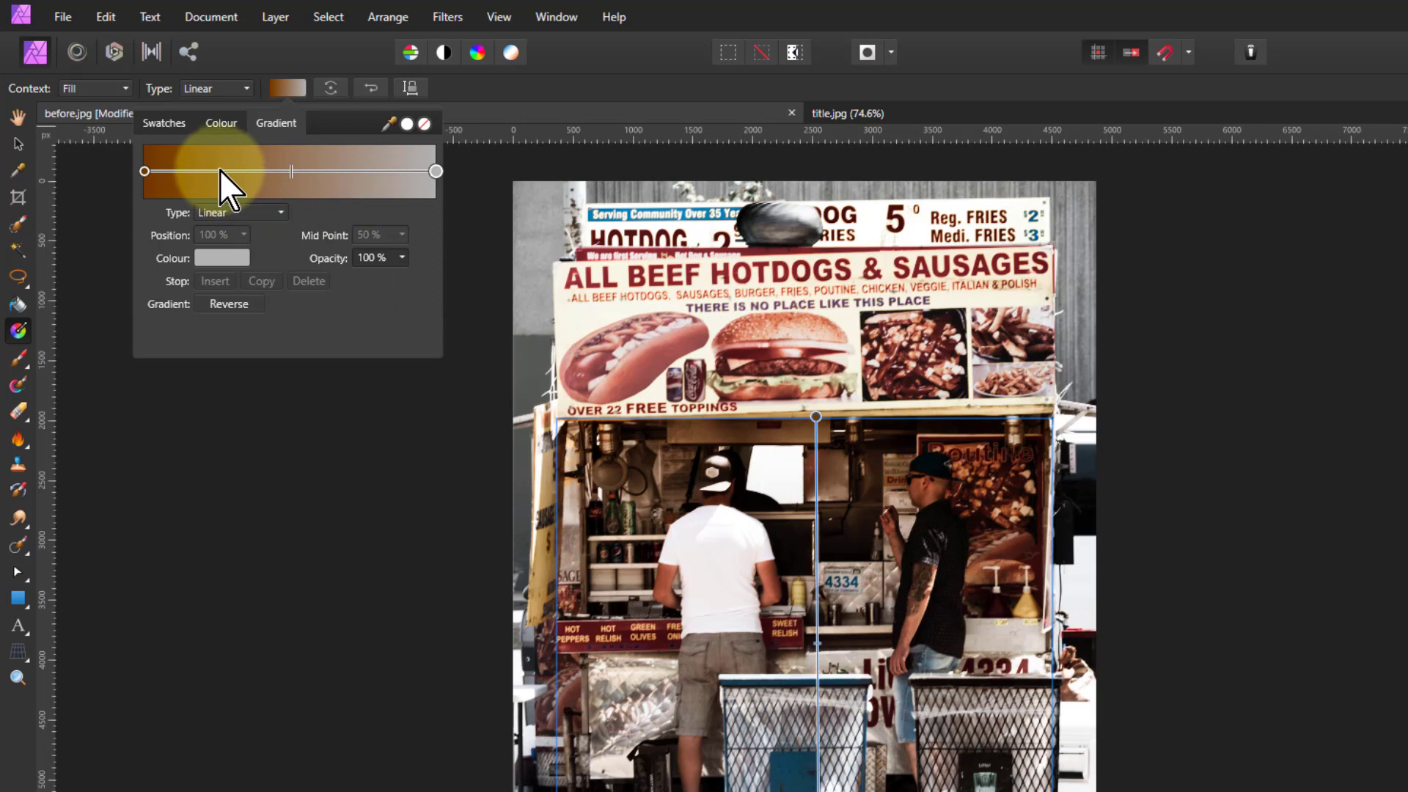
left_click_drag(219, 171, 243, 223)
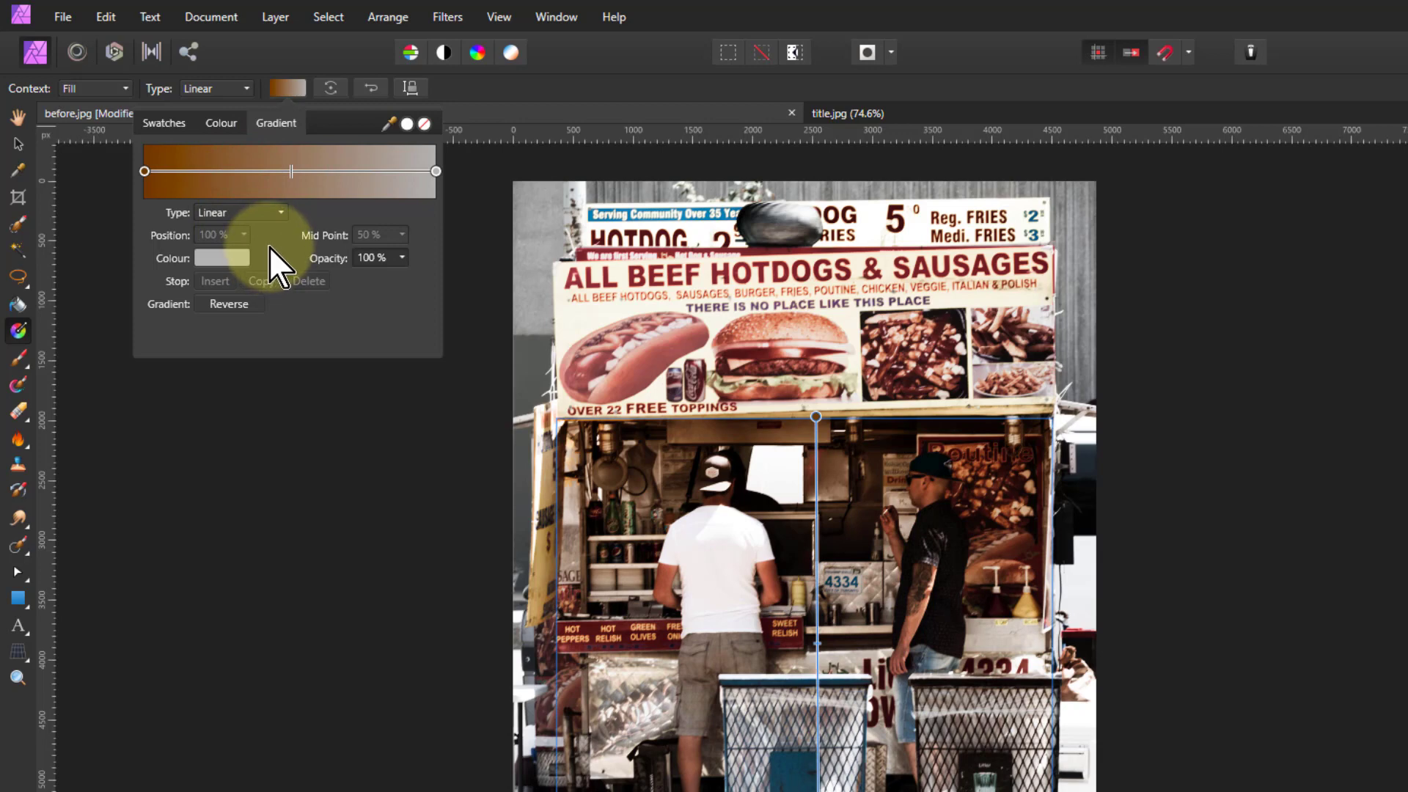
left_click(485, 104)
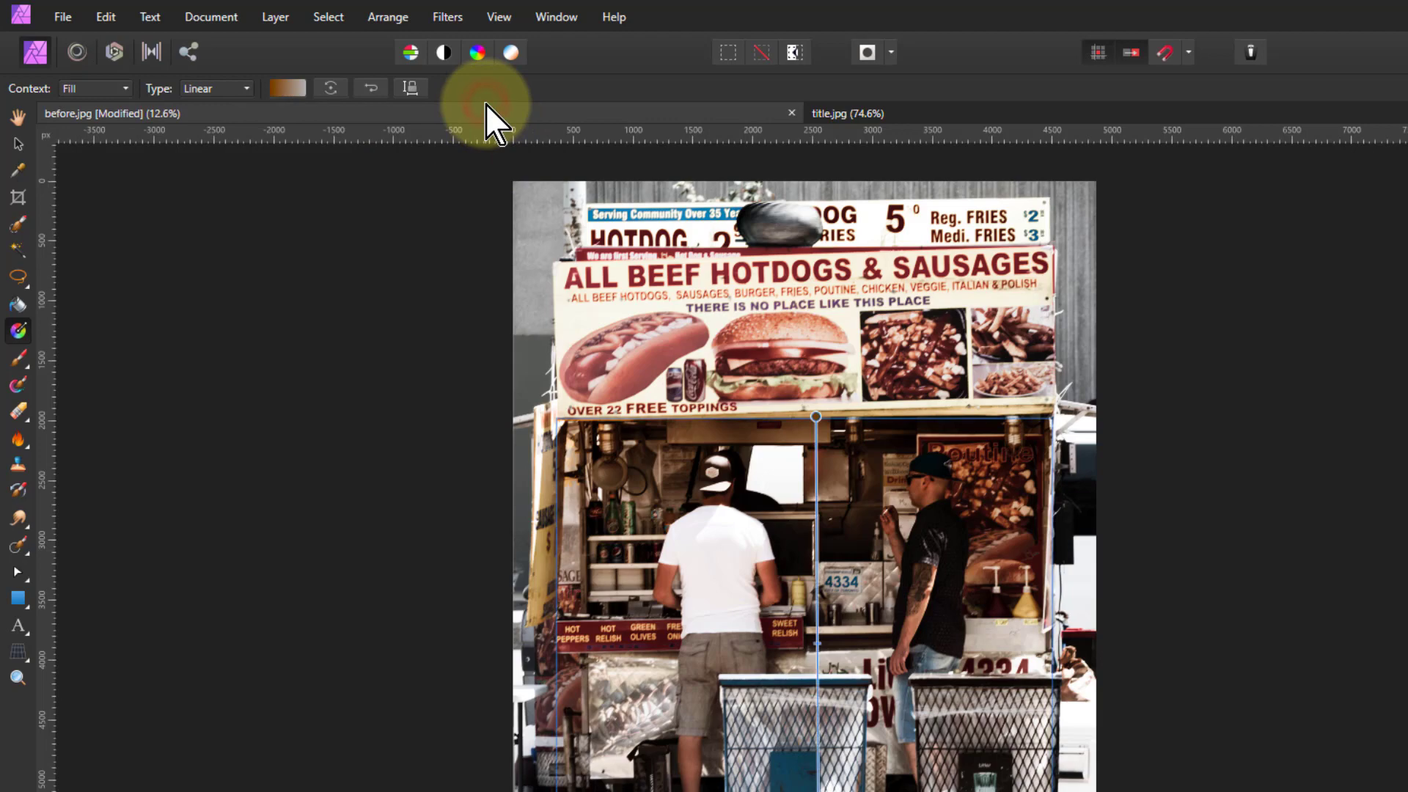
Step: Add a Curves adjustment to Background with a lifted black point, bent lower midtones and adjusted white point
left_click(17, 117)
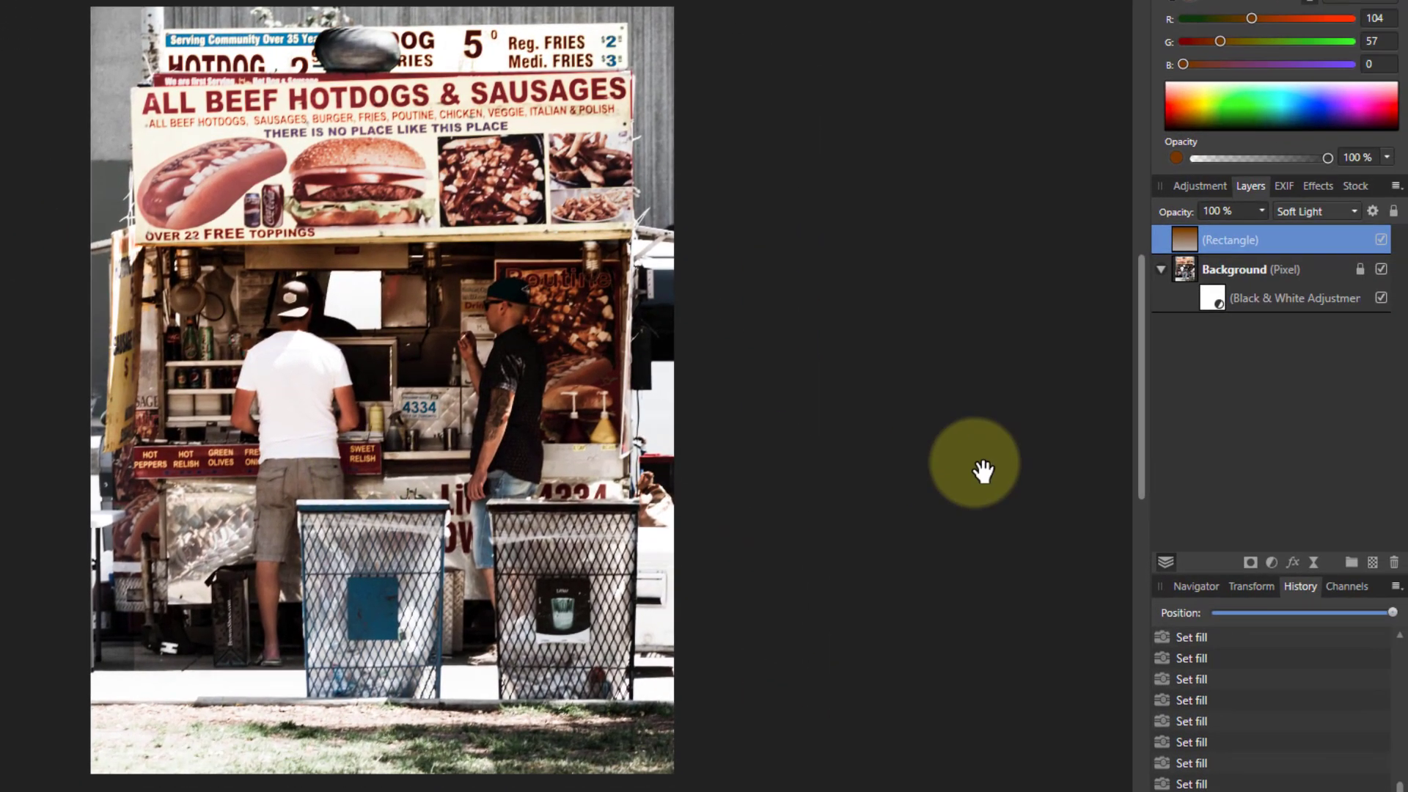
left_click(1194, 265)
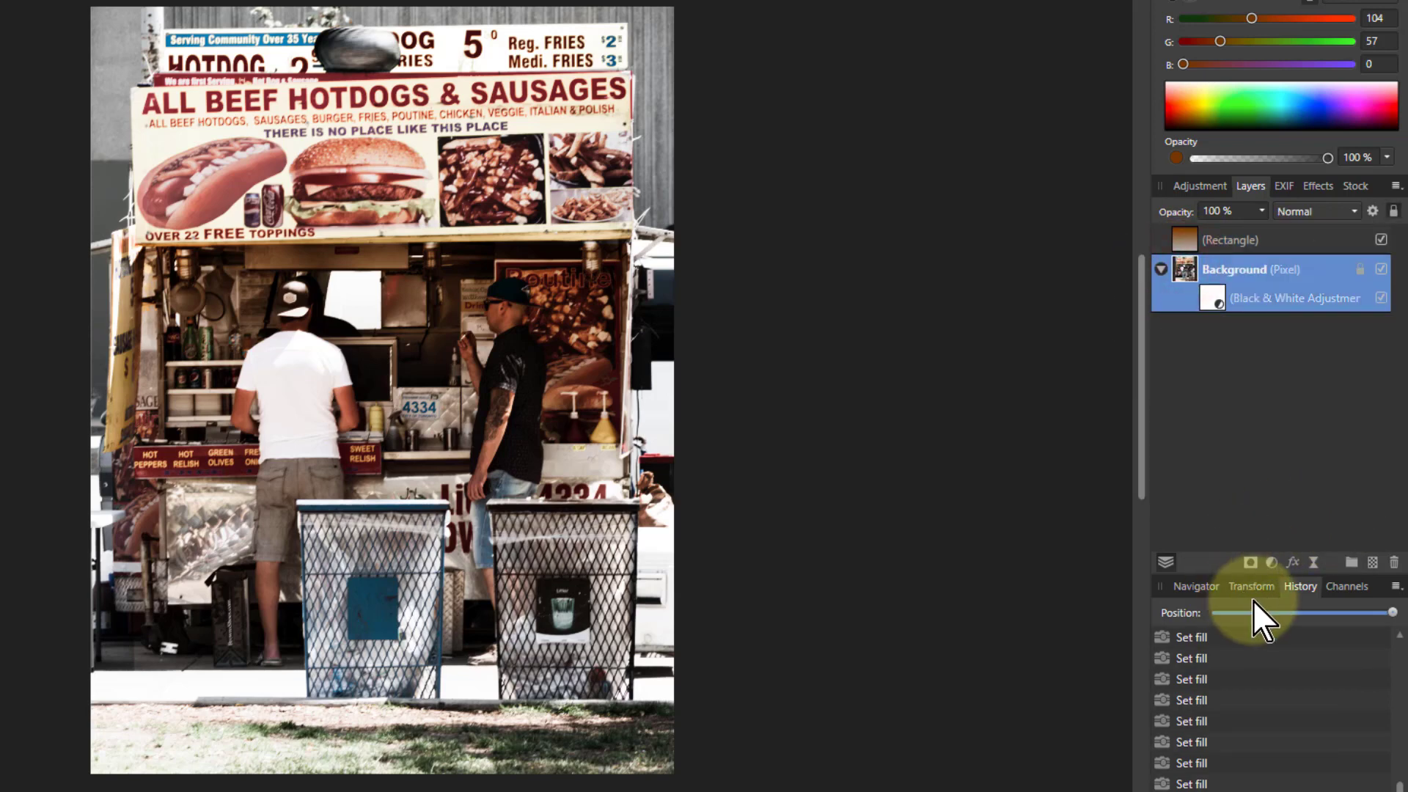
left_click(1272, 561)
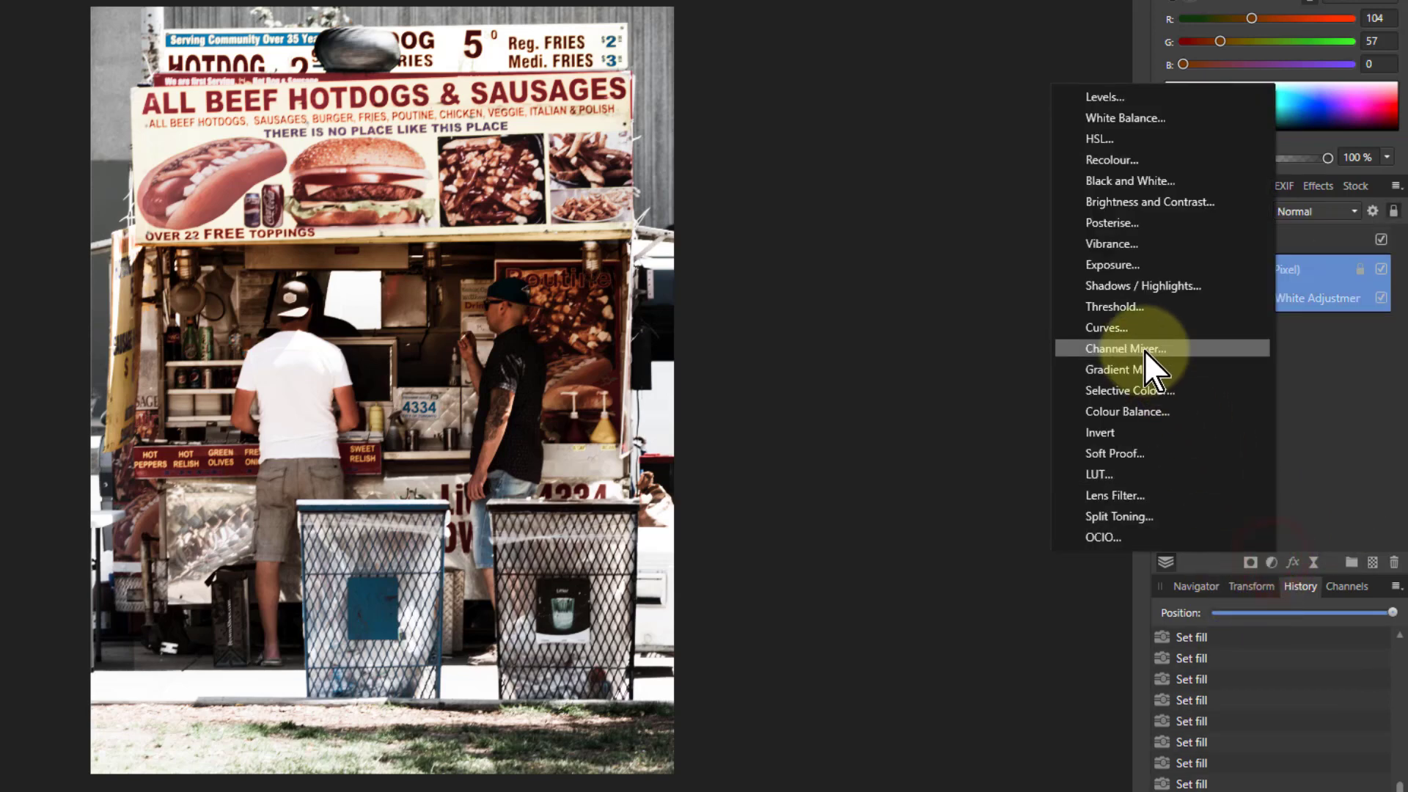
left_click(1122, 328)
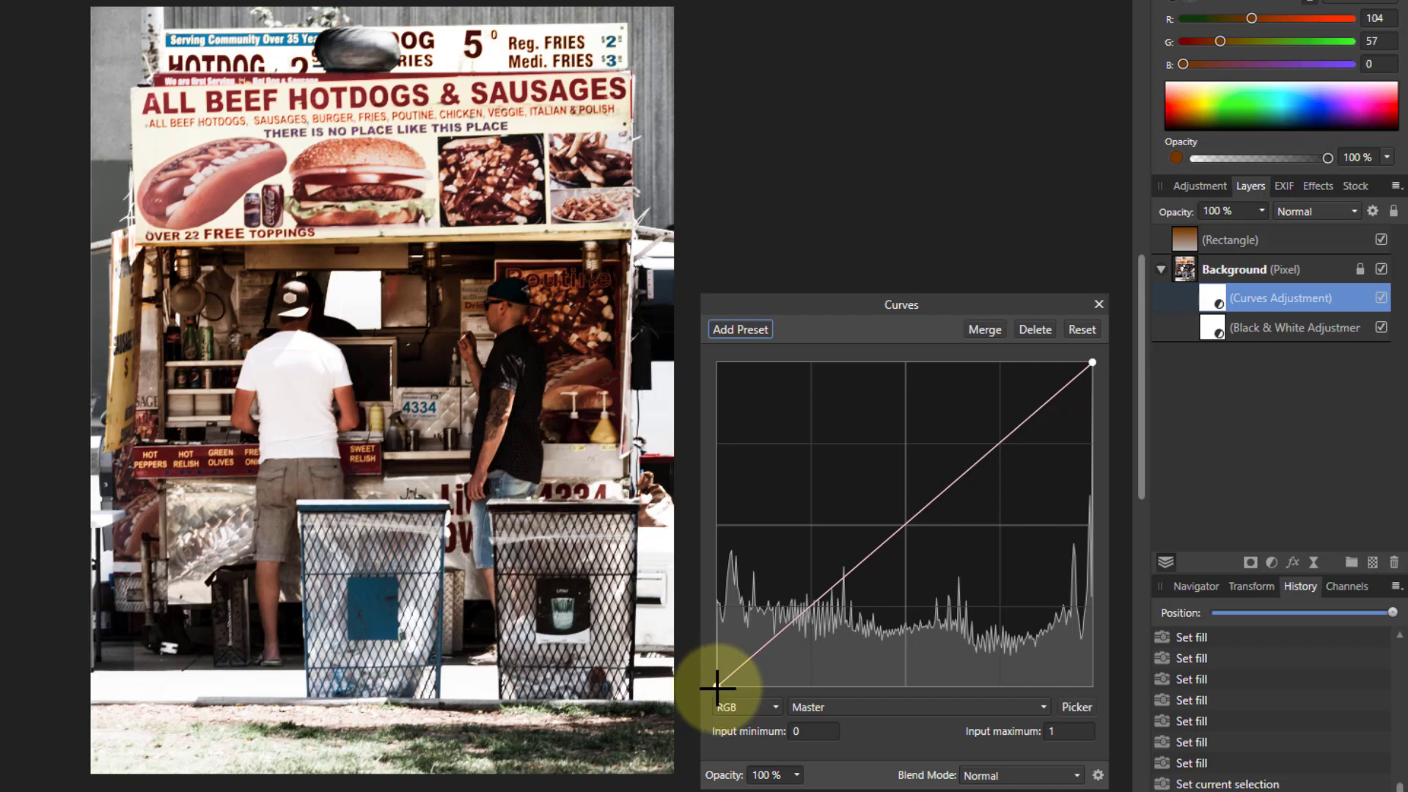
left_click_drag(718, 688, 715, 654)
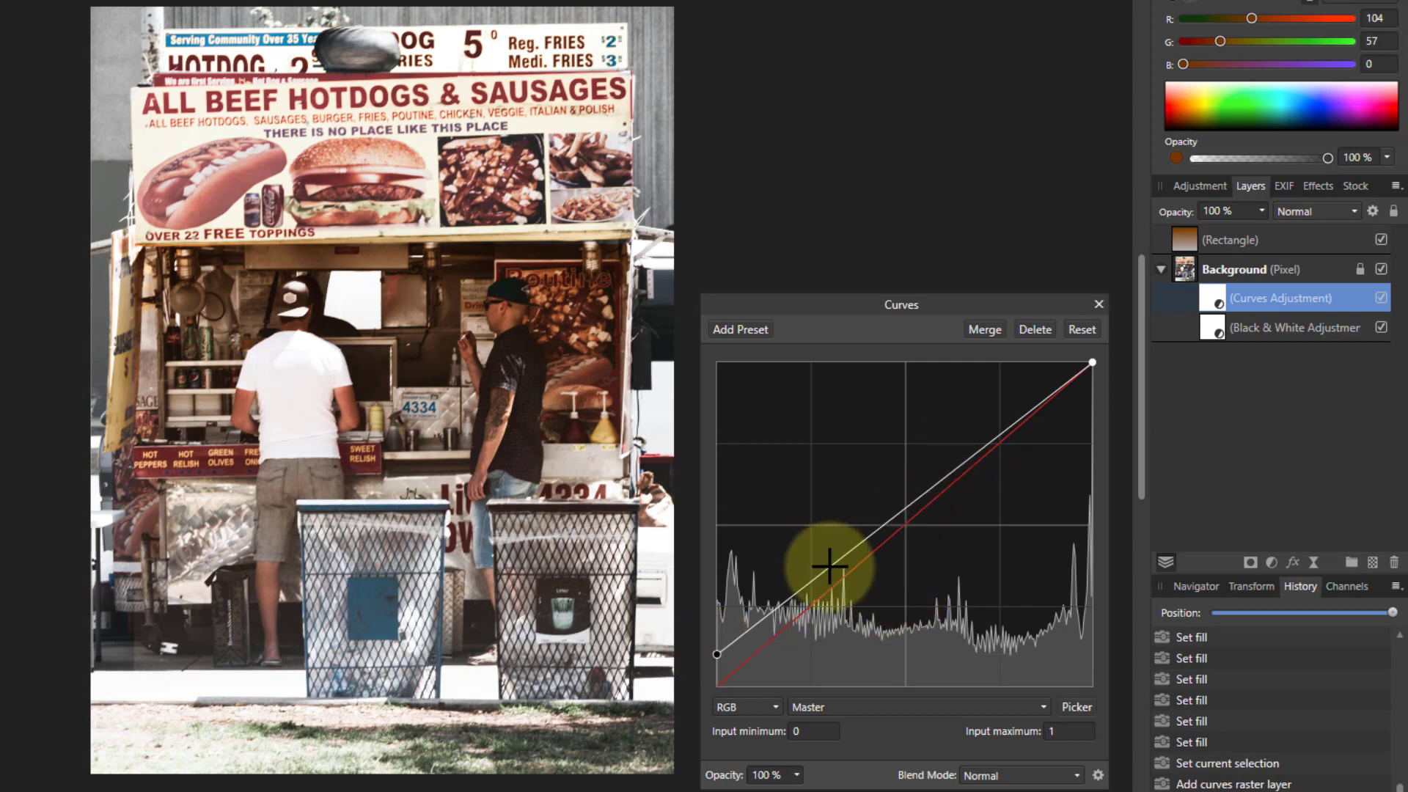
left_click_drag(826, 568, 830, 588)
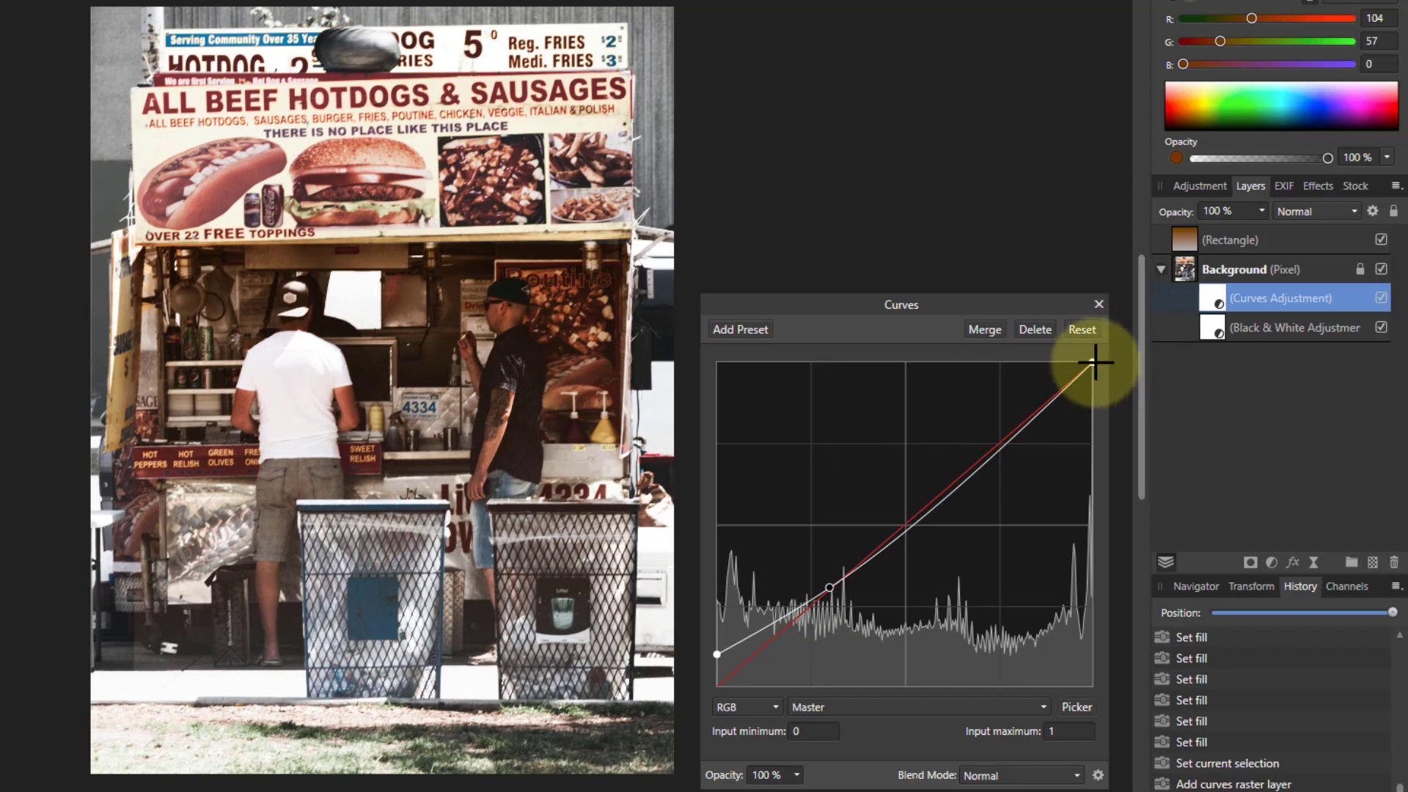
left_click_drag(1091, 364, 1065, 328)
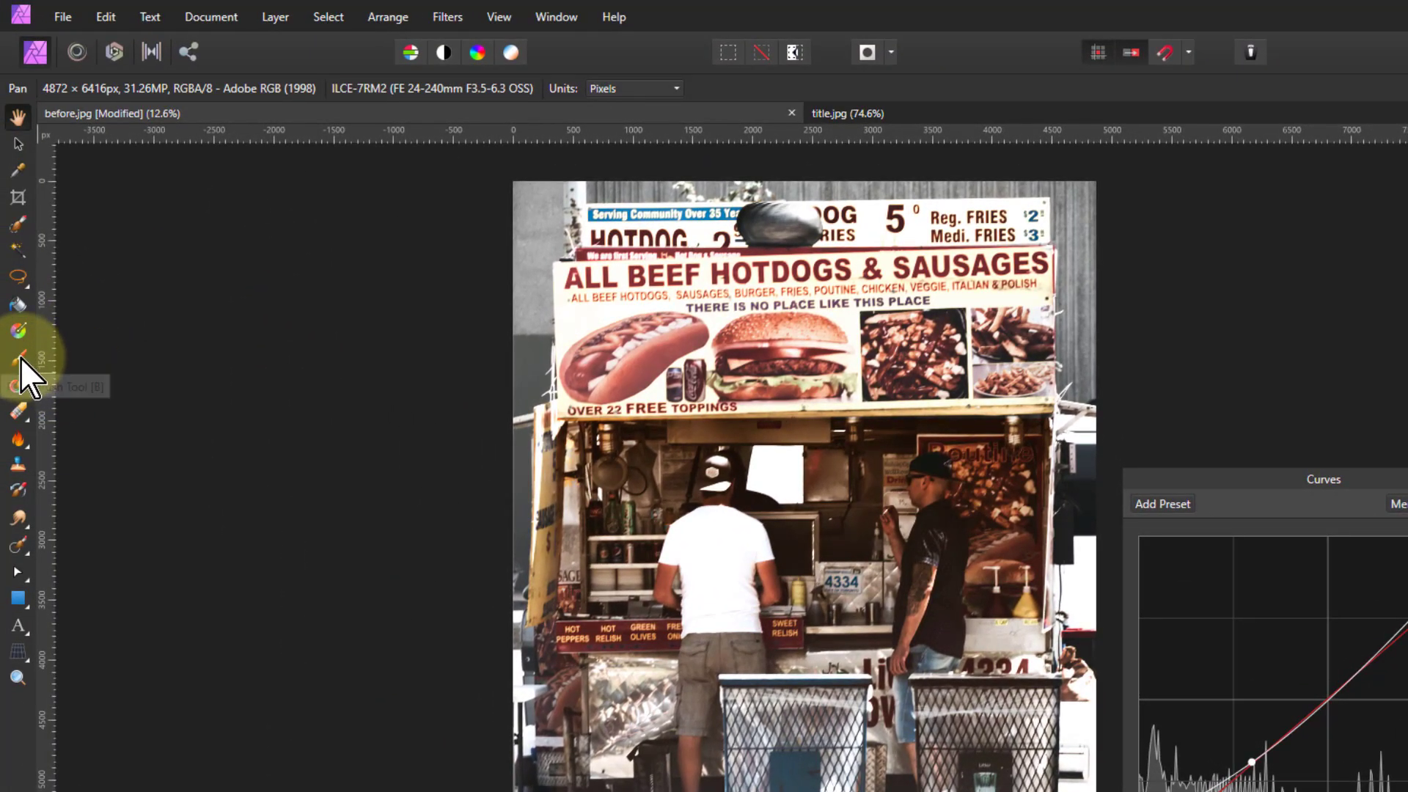
Step: Paint black on the Curves mask over the man's back and the window area
left_click(19, 358)
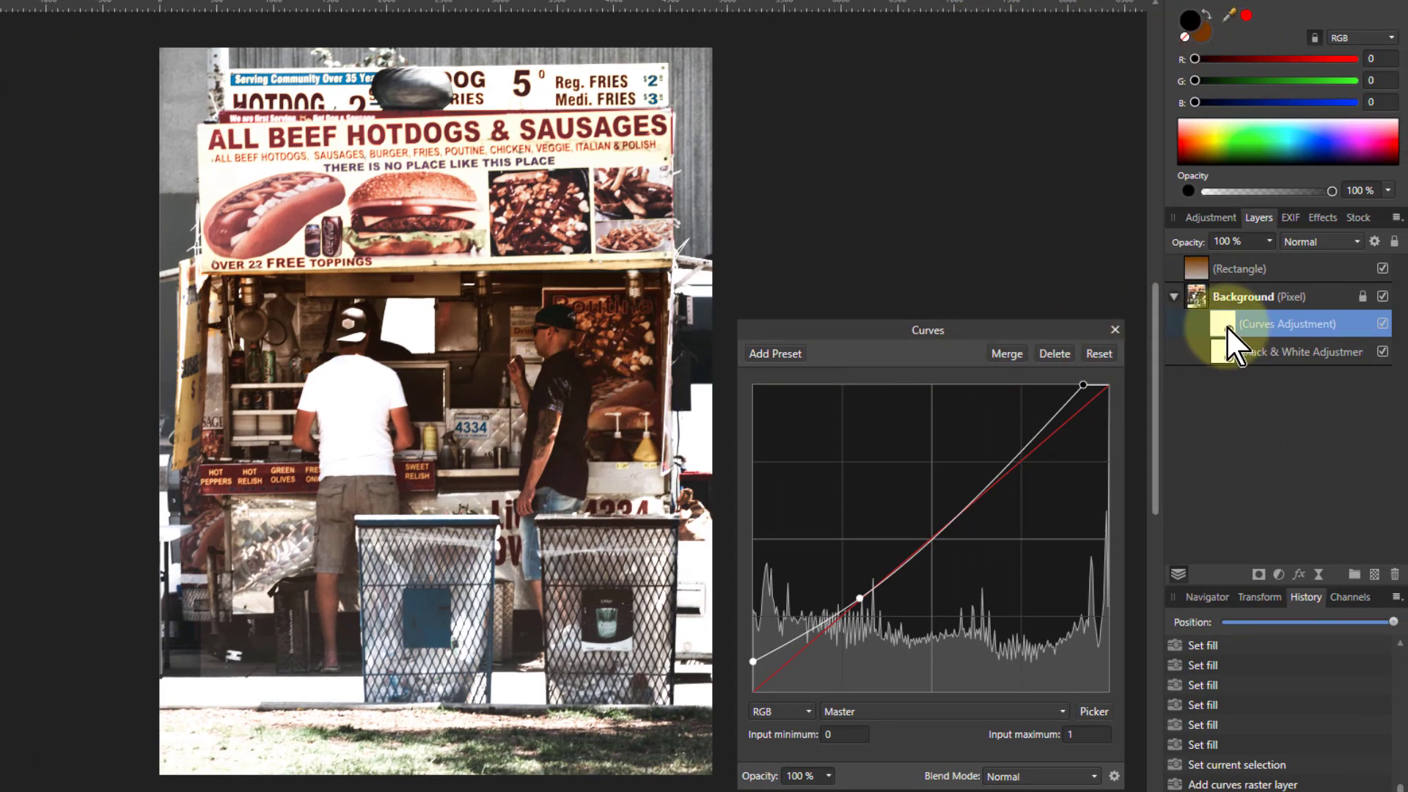
left_click(368, 445)
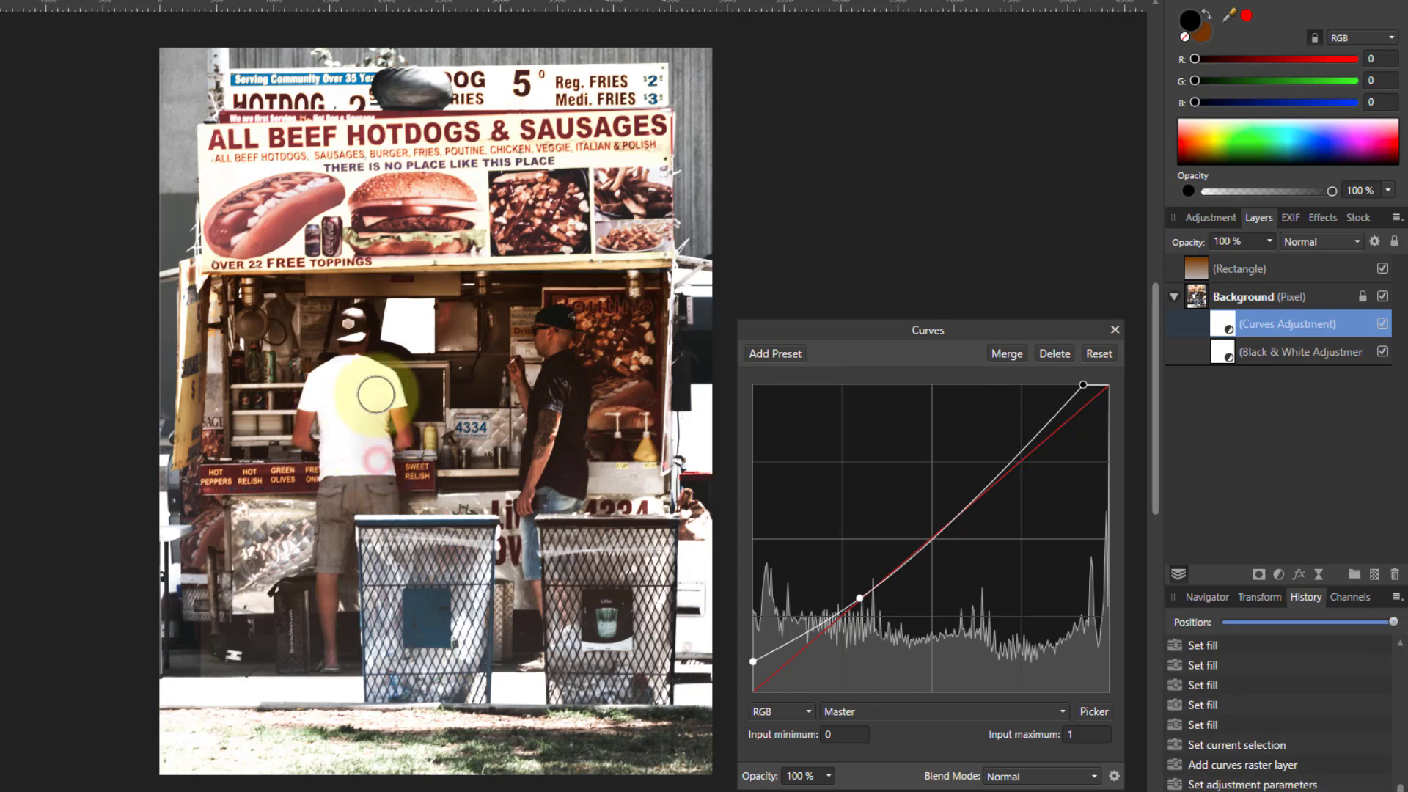
mouse_move(372, 372)
left_mouse_down()
mouse_move(322, 388)
mouse_move(340, 462)
mouse_move(316, 392)
mouse_move(458, 476)
left_mouse_up()
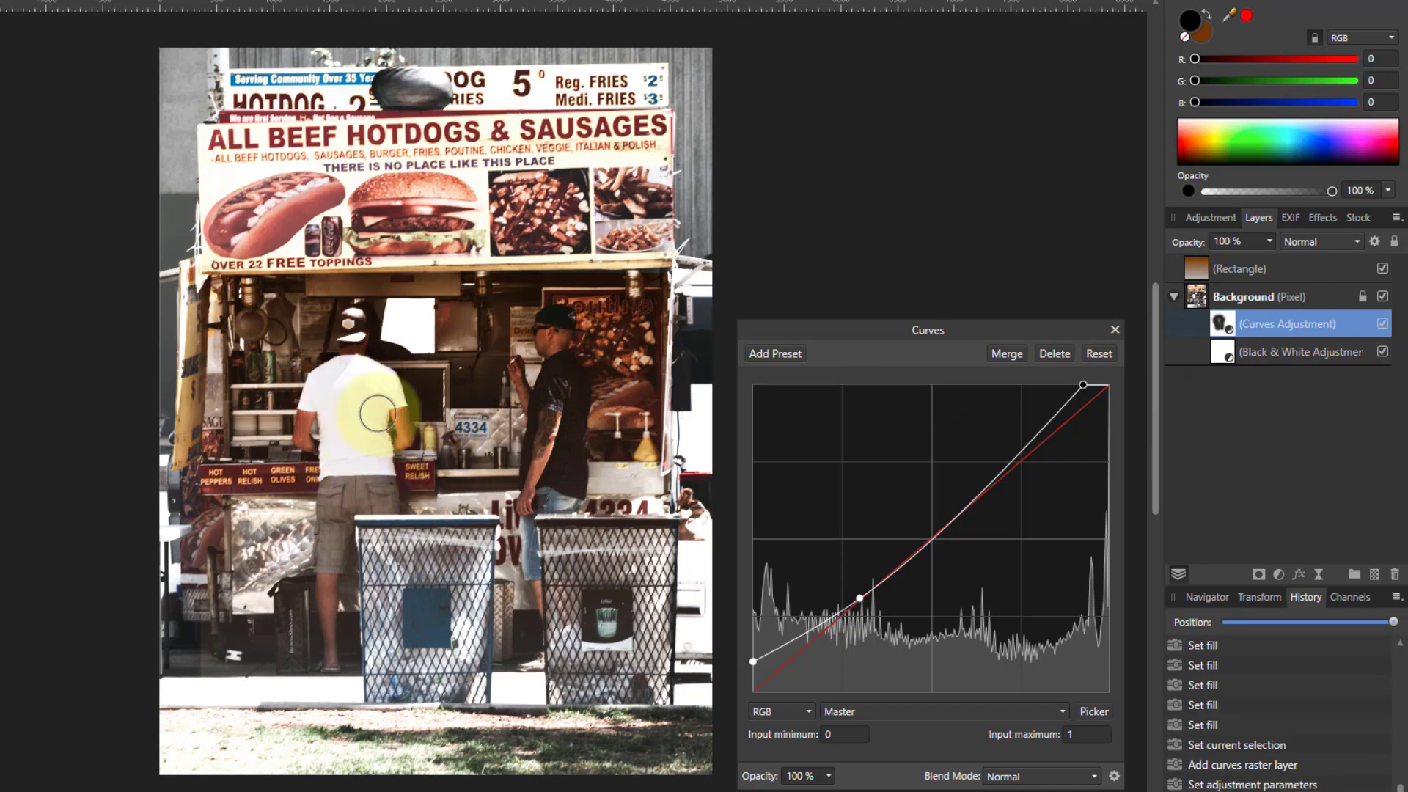
mouse_move(413, 313)
left_mouse_down()
mouse_move(399, 352)
mouse_move(421, 326)
mouse_move(432, 345)
left_mouse_up()
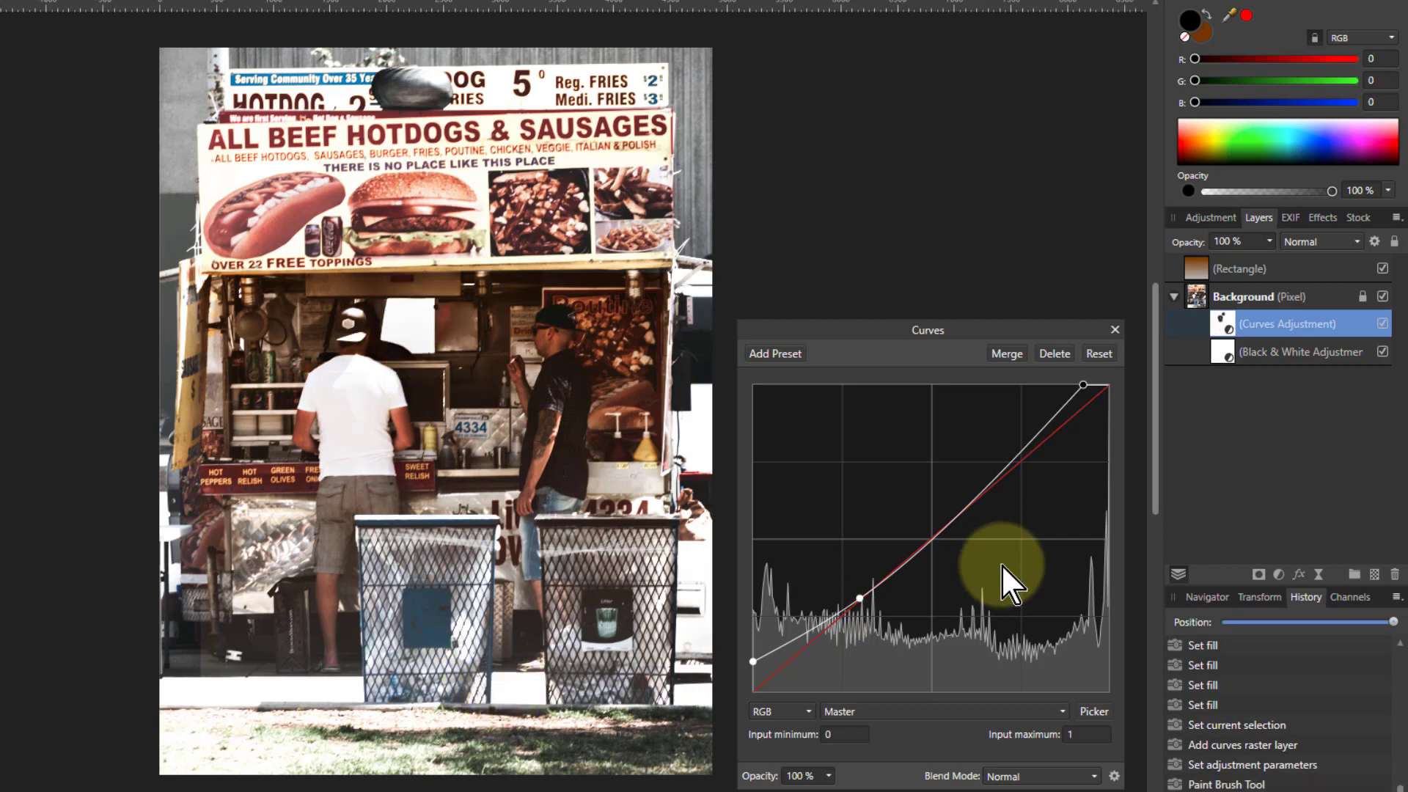
Step: Paint out the Black & White effect over the man's white shirt and the left bin
double_click(1224, 352)
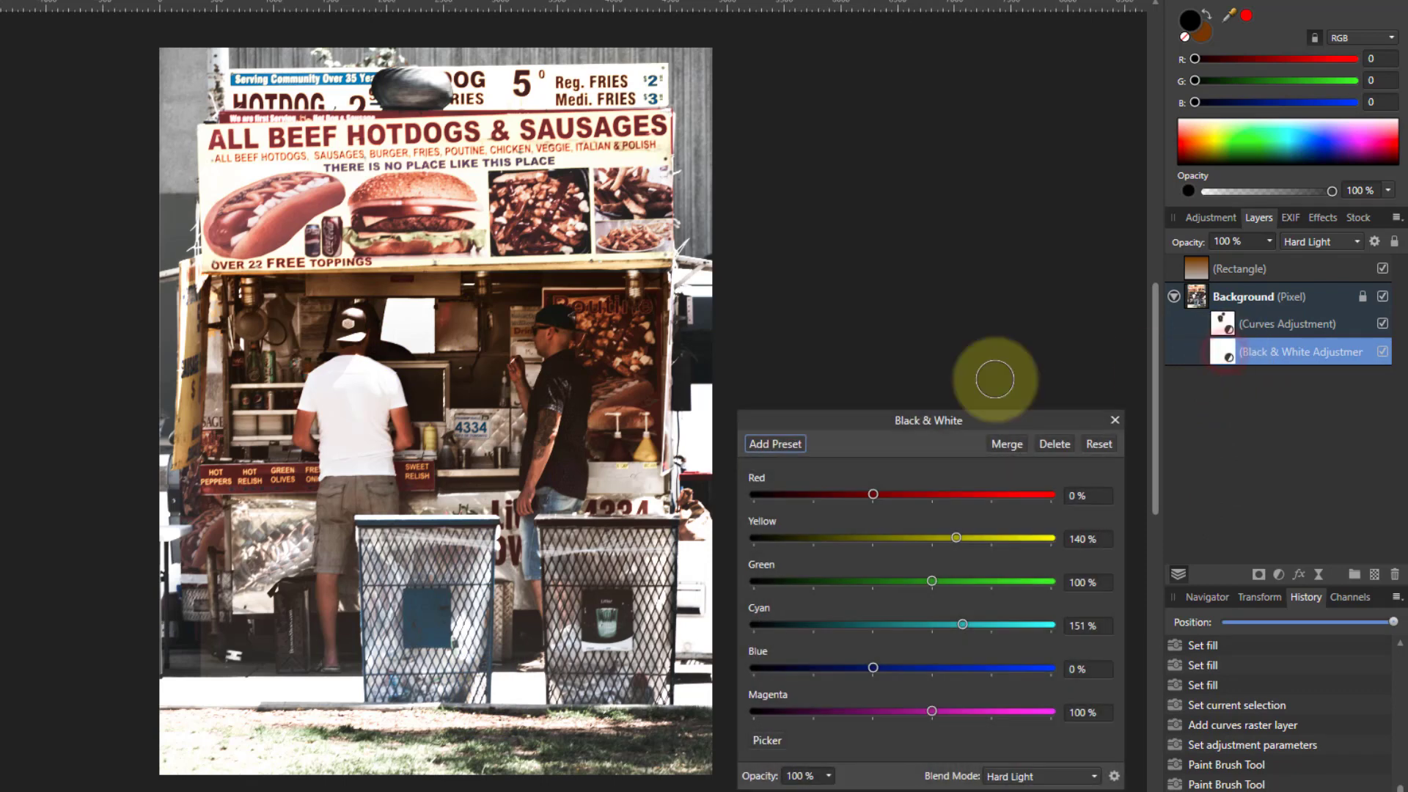
mouse_move(396, 382)
left_mouse_down()
mouse_move(347, 371)
mouse_move(325, 392)
mouse_move(344, 422)
left_mouse_up()
left_click(355, 405)
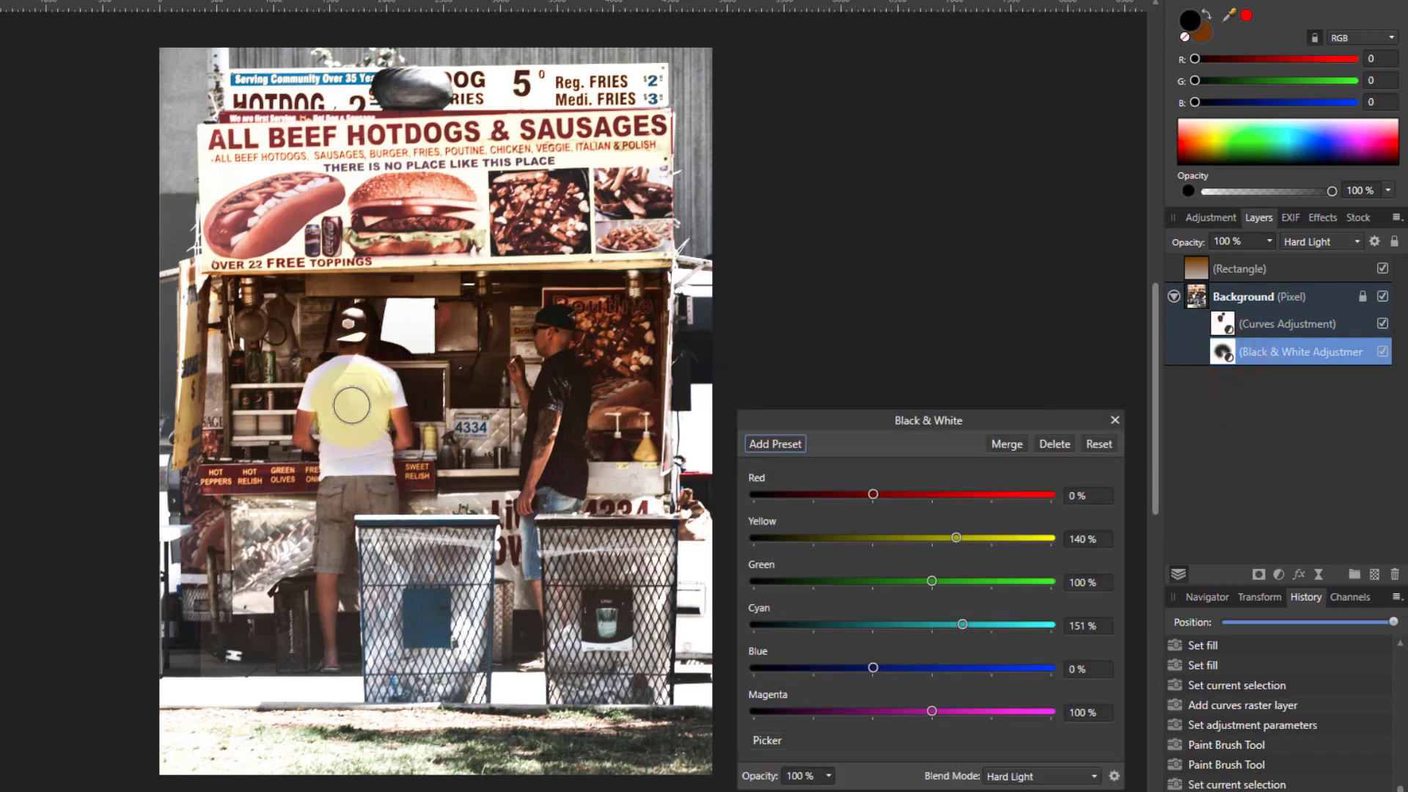
mouse_move(418, 514)
left_mouse_down()
mouse_move(411, 572)
mouse_move(506, 565)
mouse_move(473, 561)
left_mouse_up()
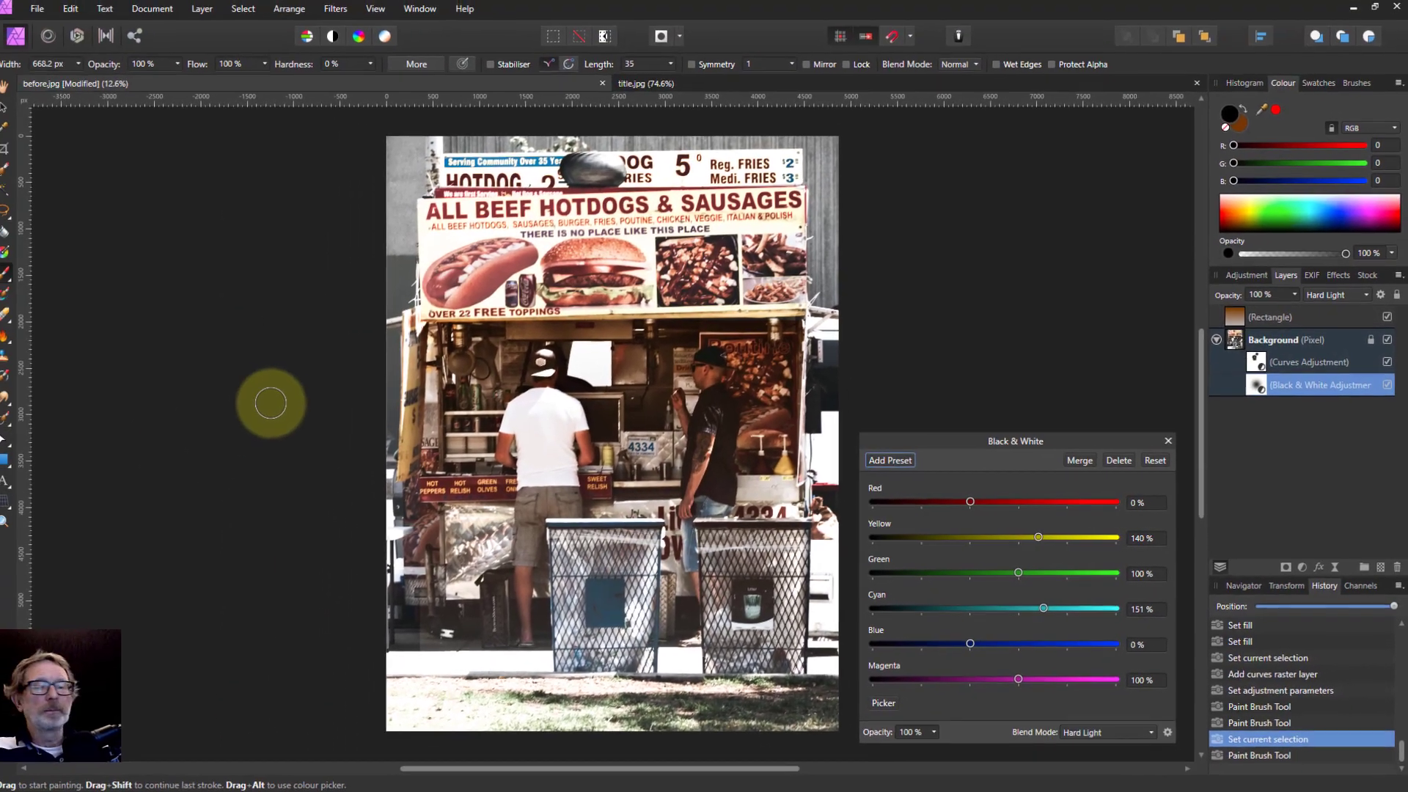
Step: Close the Black & White settings and compare the edit with the original using the History slider
left_click(13, 88)
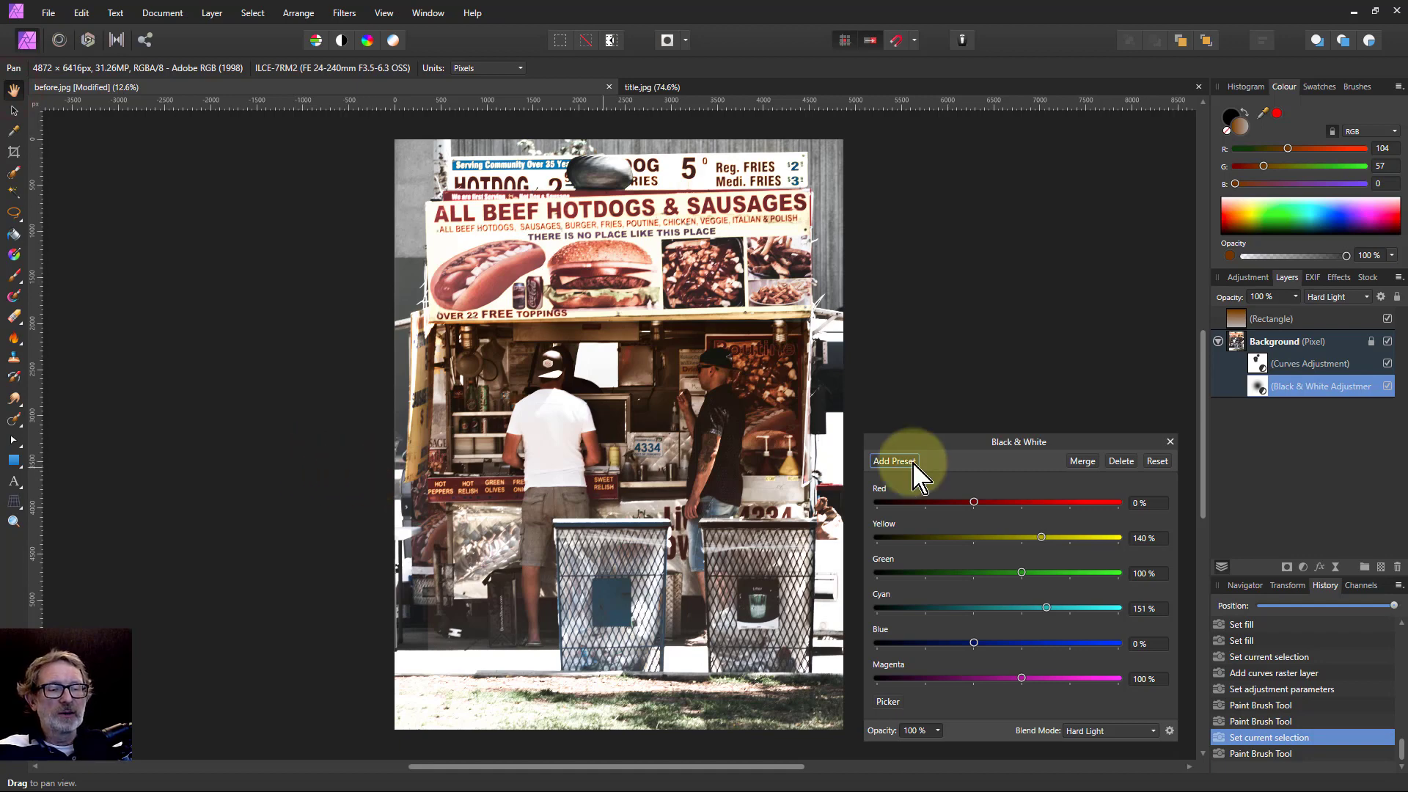
left_click(1170, 442)
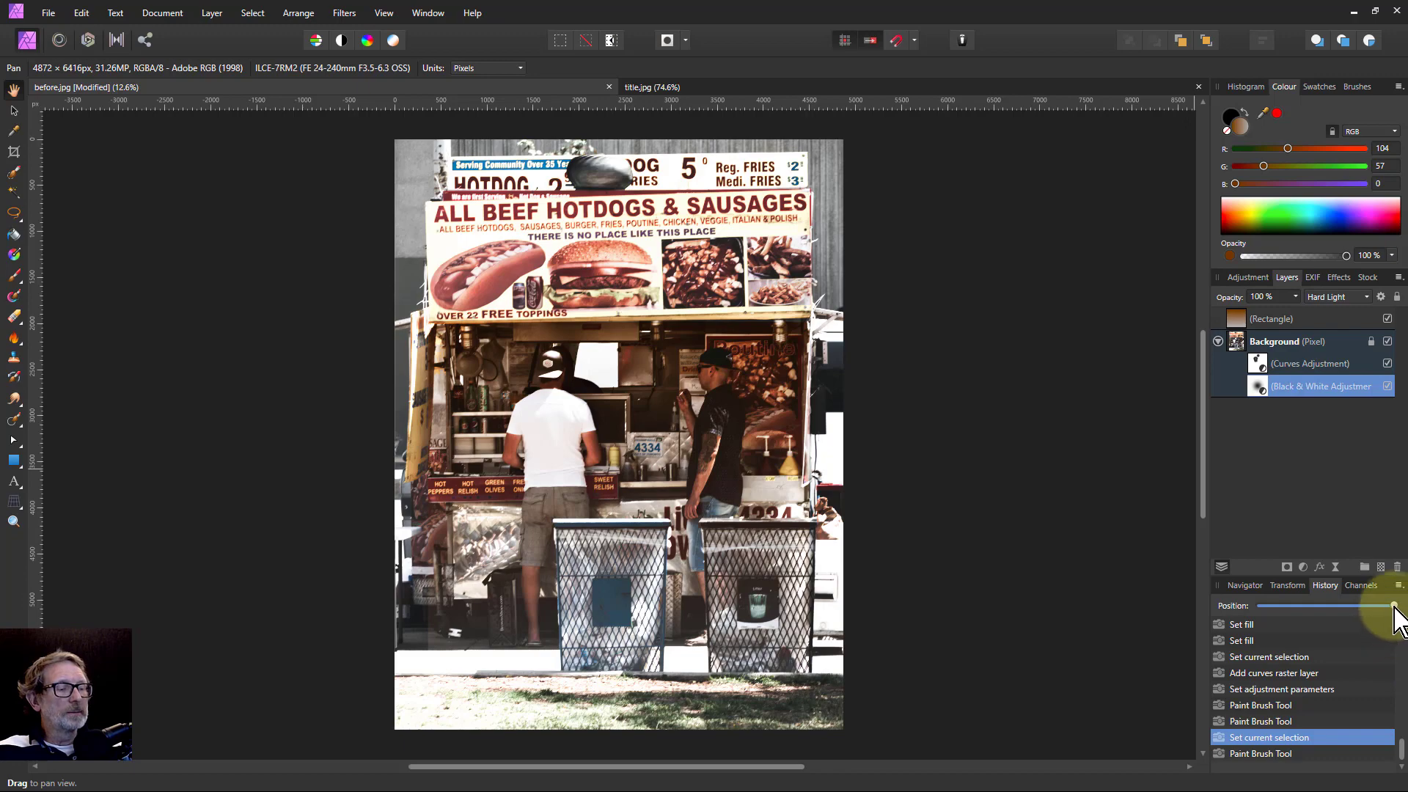
scroll(1397, 653, "up", 10)
left_click(1247, 623)
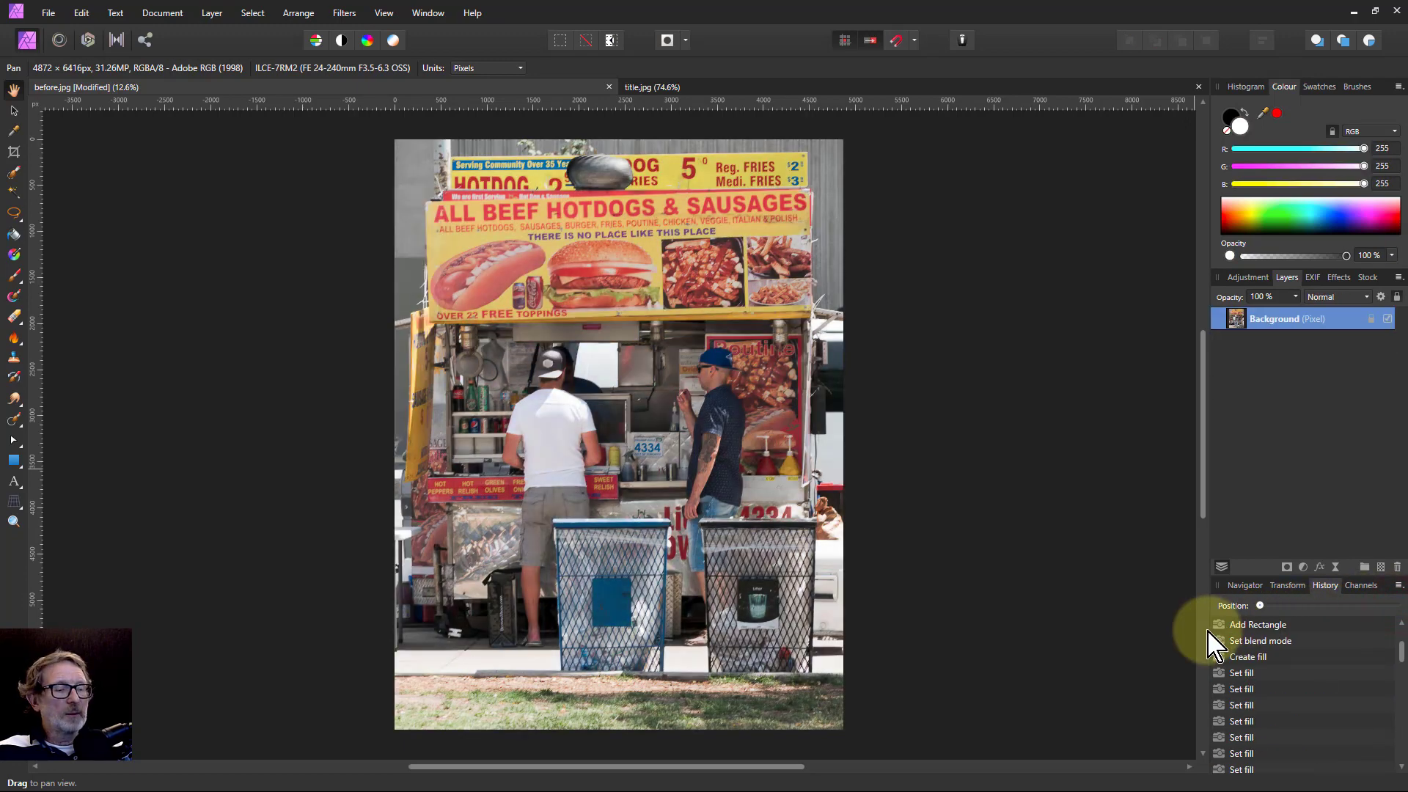
left_click_drag(1259, 605, 1394, 605)
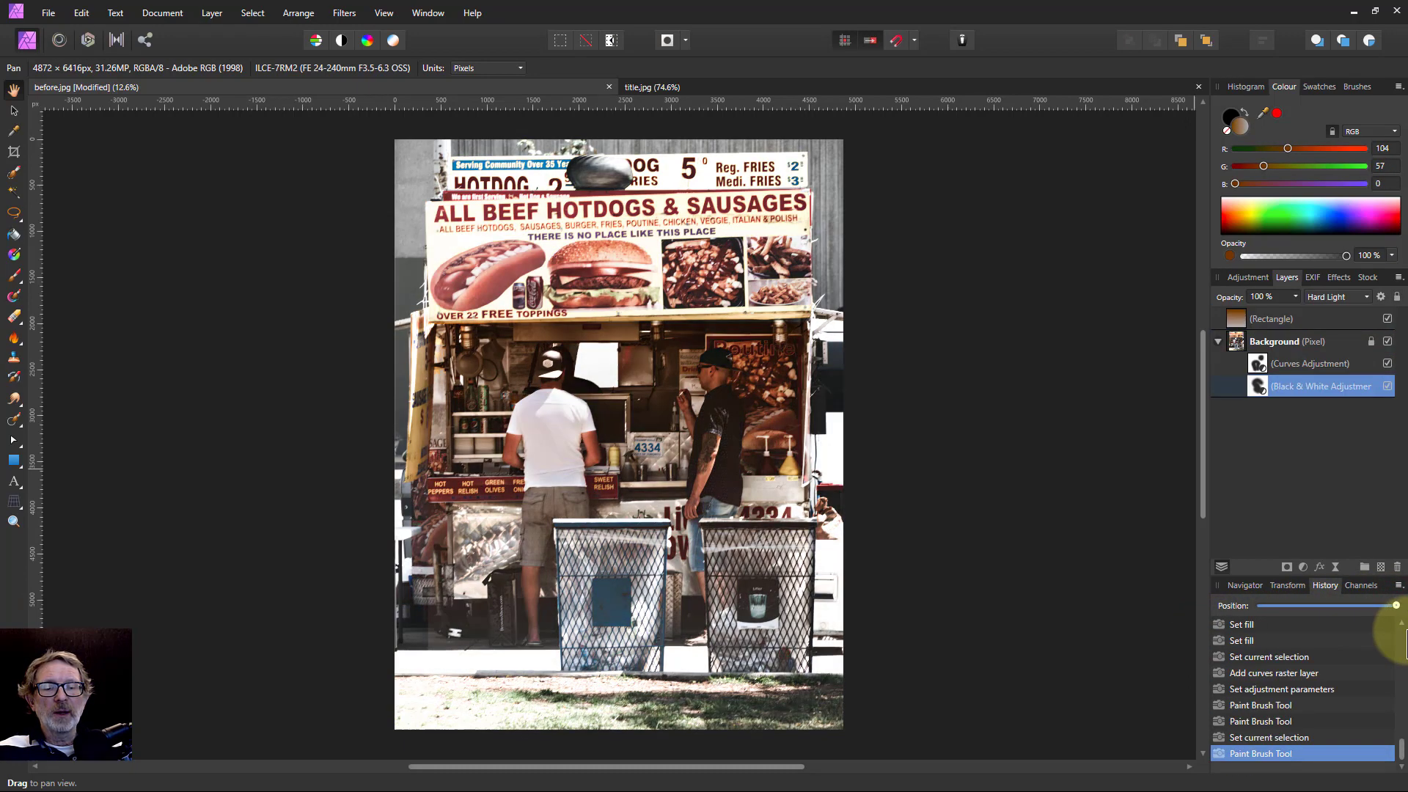